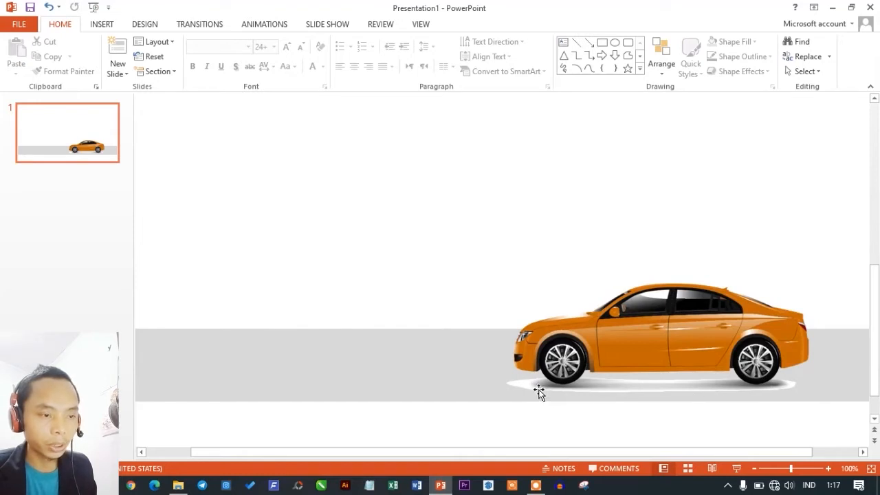
# Step: Fill the grey road band with the pale colour sampled by Eyedropper from the ground beneath the car
pyautogui.click(433, 371)
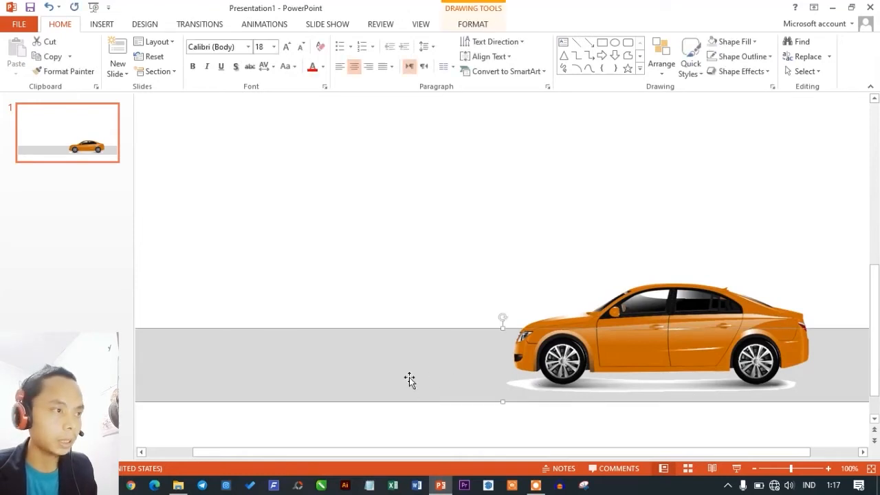
pyautogui.click(479, 27)
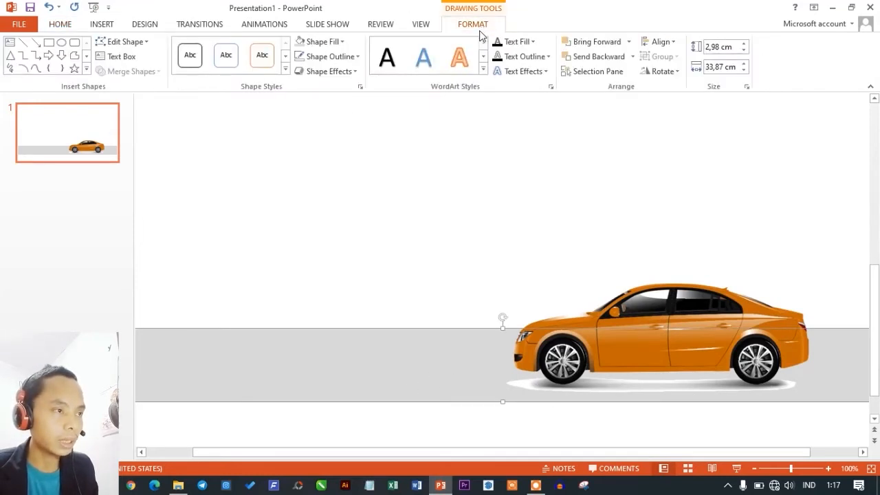
pyautogui.click(315, 301)
pyautogui.click(302, 376)
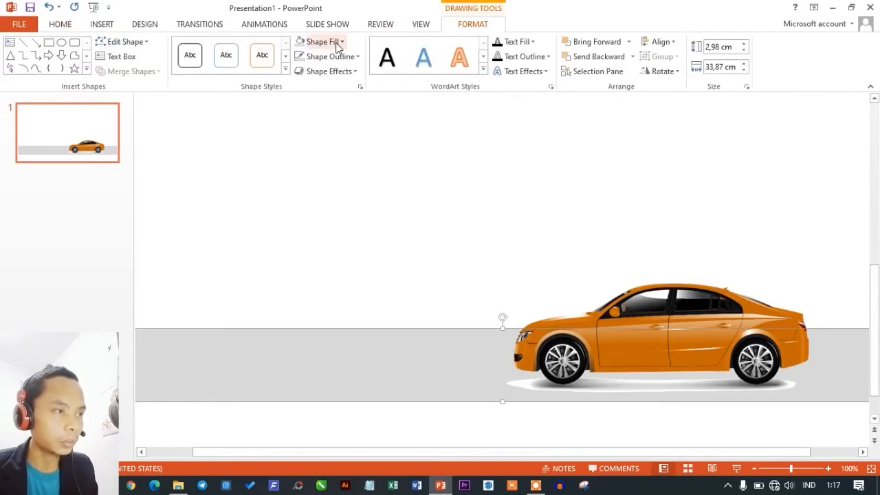
pyautogui.click(336, 42)
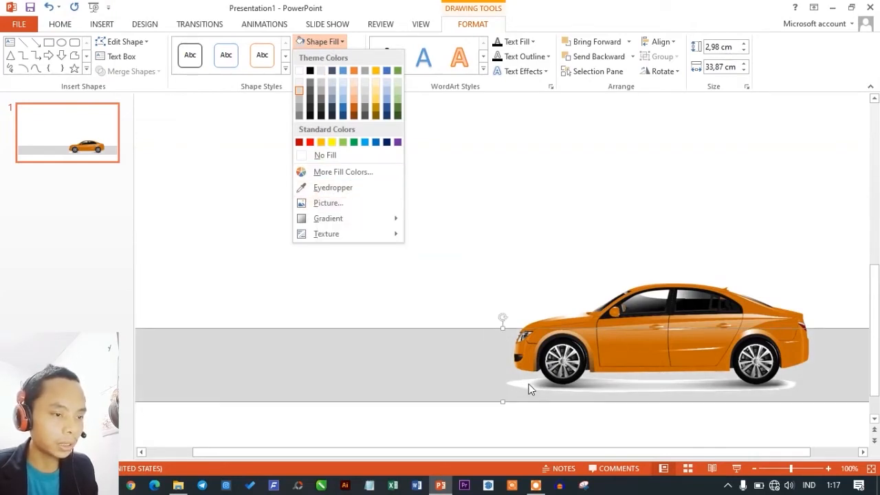
pyautogui.click(333, 187)
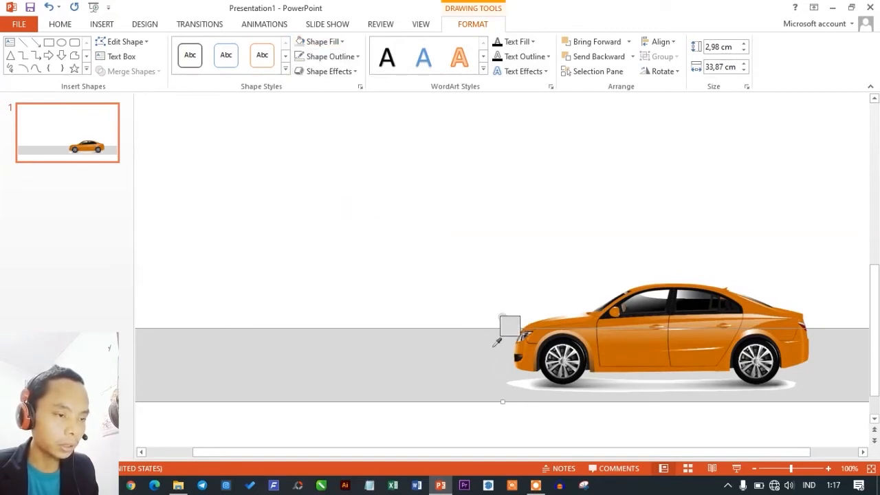
pyautogui.click(531, 390)
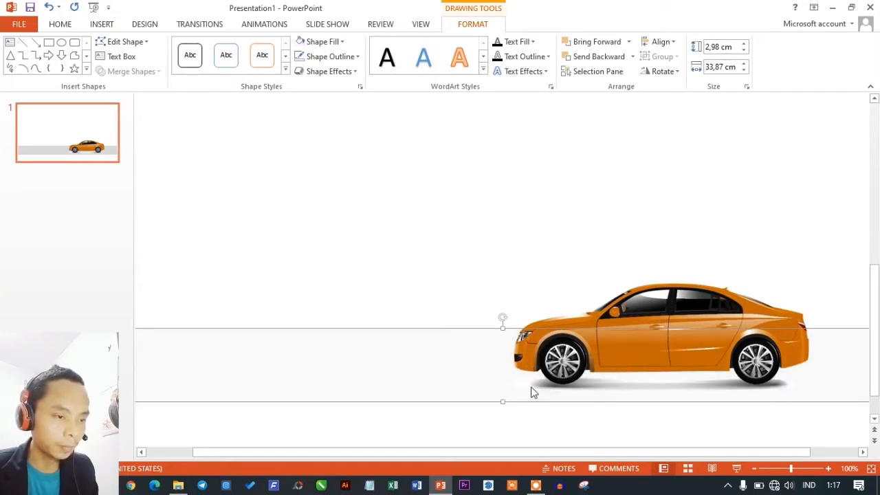
pyautogui.click(480, 271)
pyautogui.keyDown('ctrl'); pyautogui.scroll(-4, 481, 270); pyautogui.keyUp('ctrl')
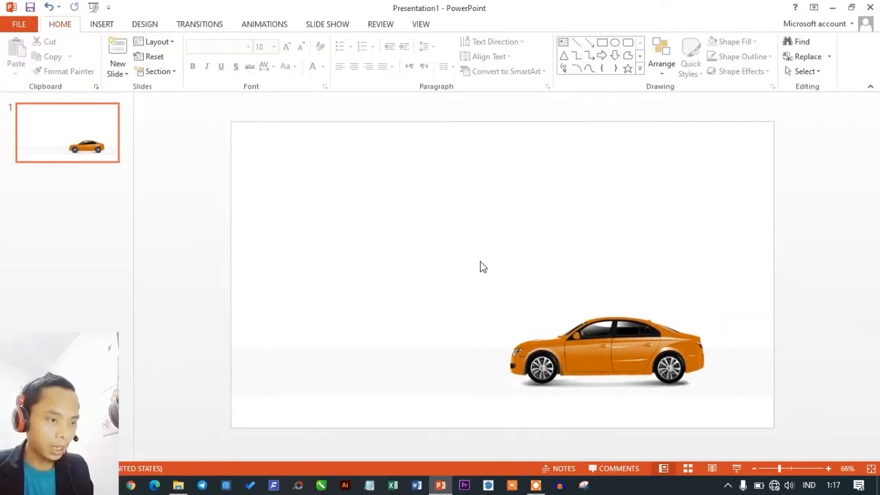
pyautogui.click(418, 370)
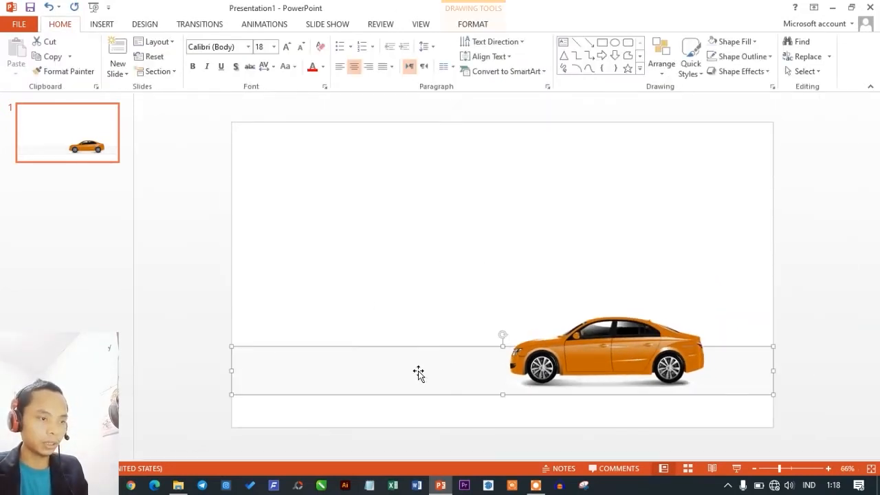
pyautogui.click(422, 298)
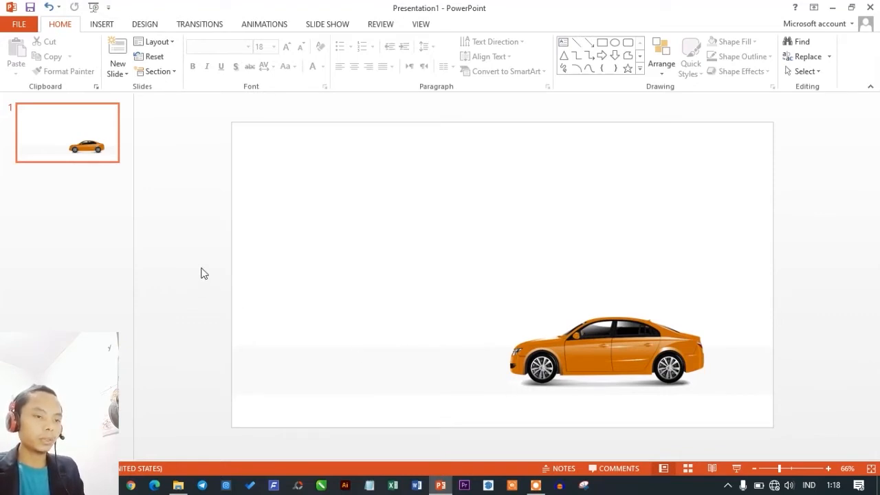
pyautogui.moveTo(194, 250); pyautogui.dragTo(750, 410)
pyautogui.click(608, 237)
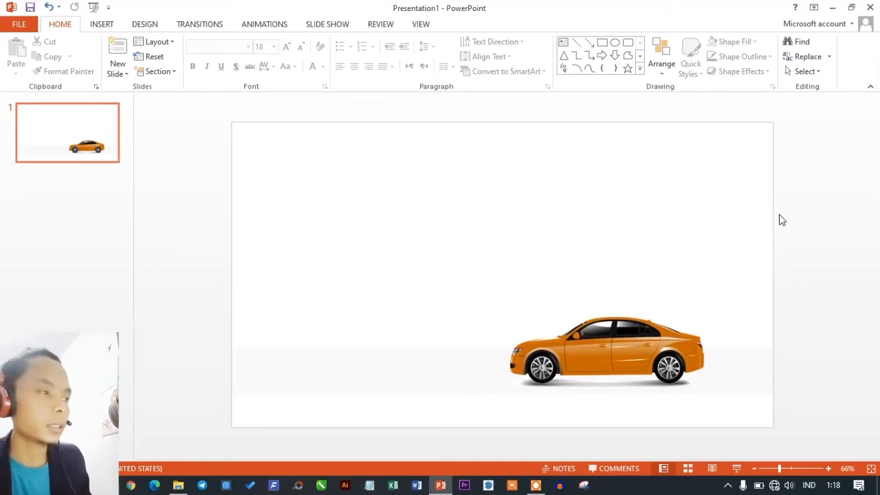
pyautogui.moveTo(810, 273); pyautogui.dragTo(453, 416)
pyautogui.click(514, 234)
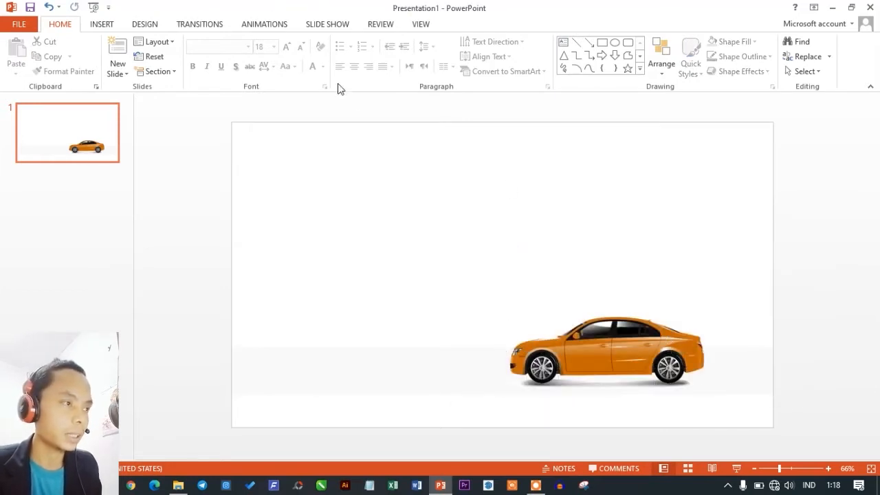
# Step: Move the car body and both wheels together horizontally off the slide, just beyond its right edge
pyautogui.click(264, 26)
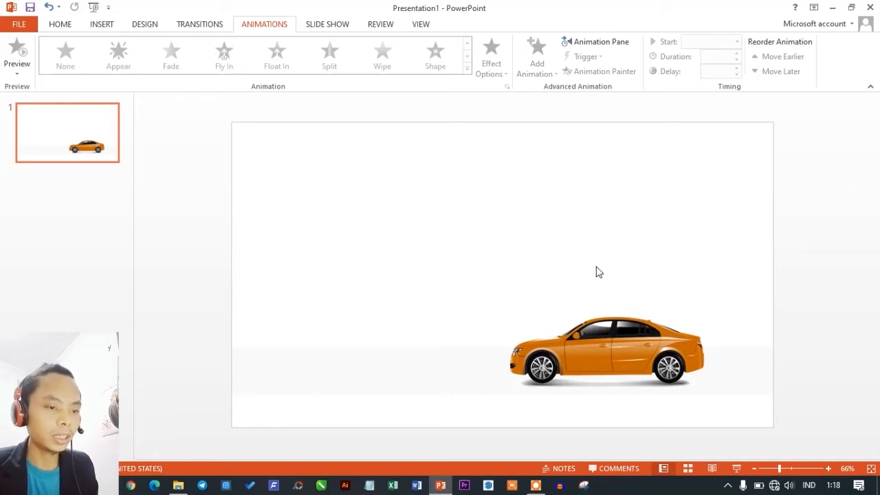
pyautogui.click(543, 375)
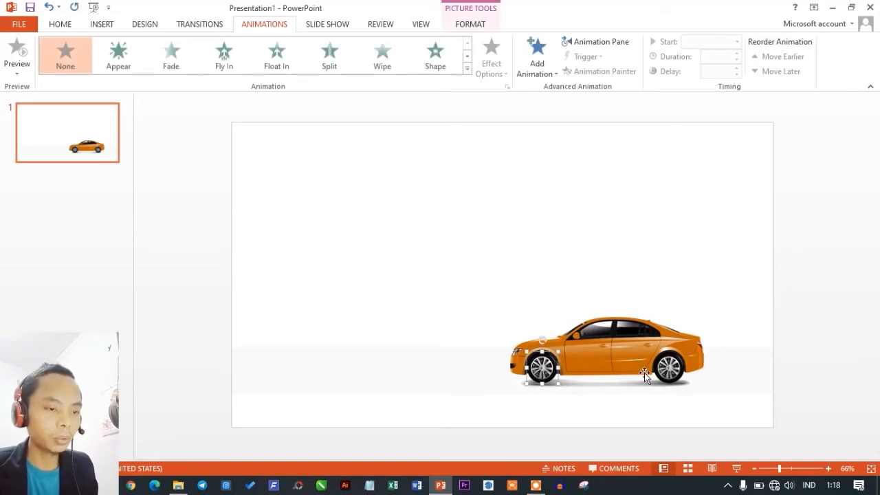
pyautogui.click(560, 278)
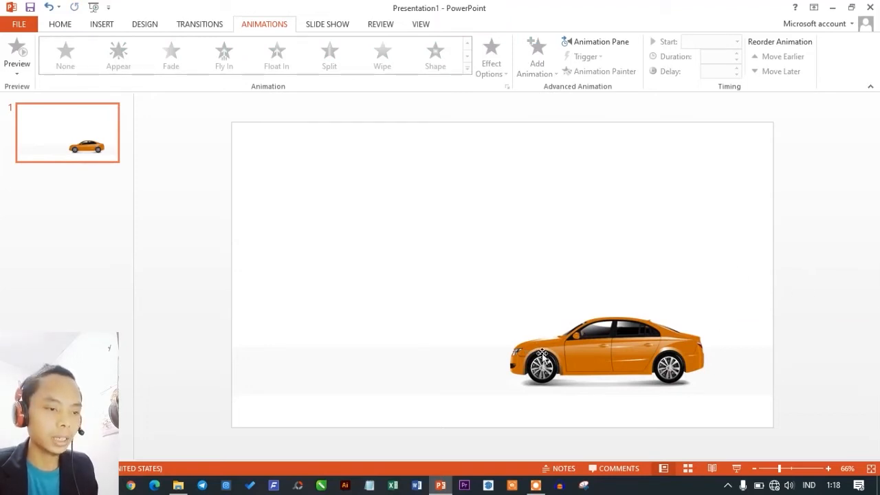
pyautogui.moveTo(806, 255); pyautogui.dragTo(410, 410)
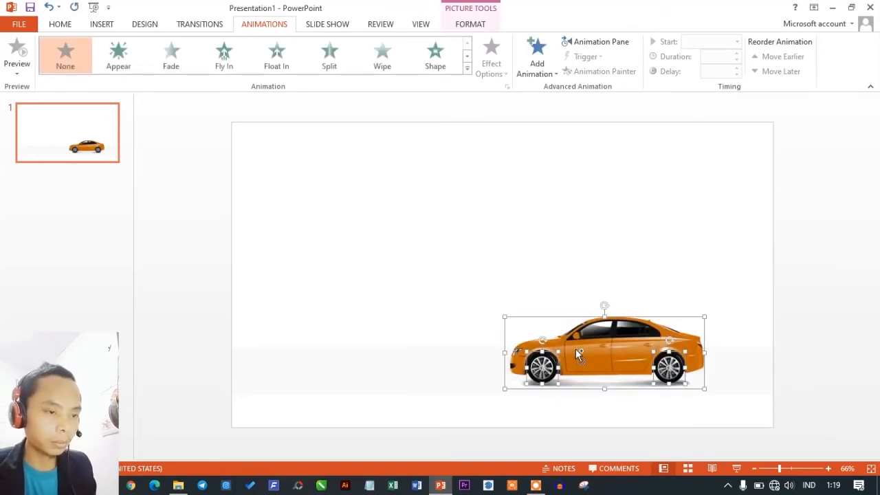
pyautogui.keyDown('ctrl'); pyautogui.scroll(-2, 575, 348); pyautogui.keyUp('ctrl')
pyautogui.moveTo(552, 338); pyautogui.dragTo(761, 335)
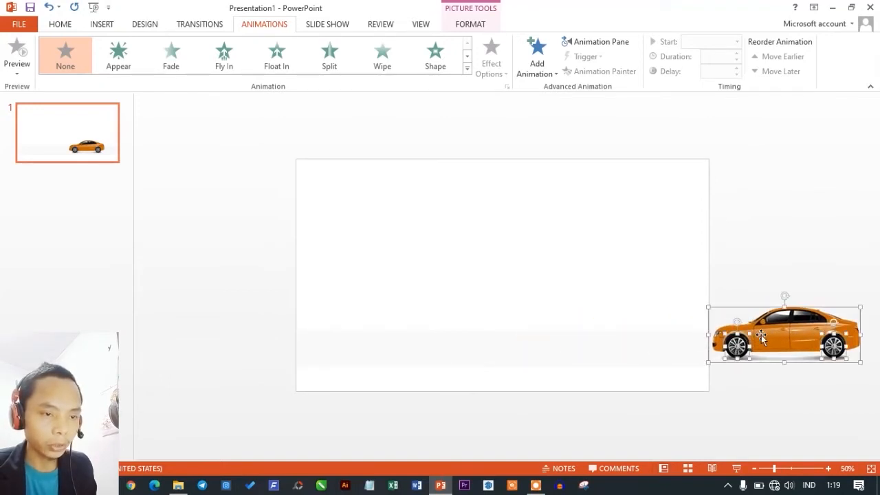
pyautogui.click(751, 252)
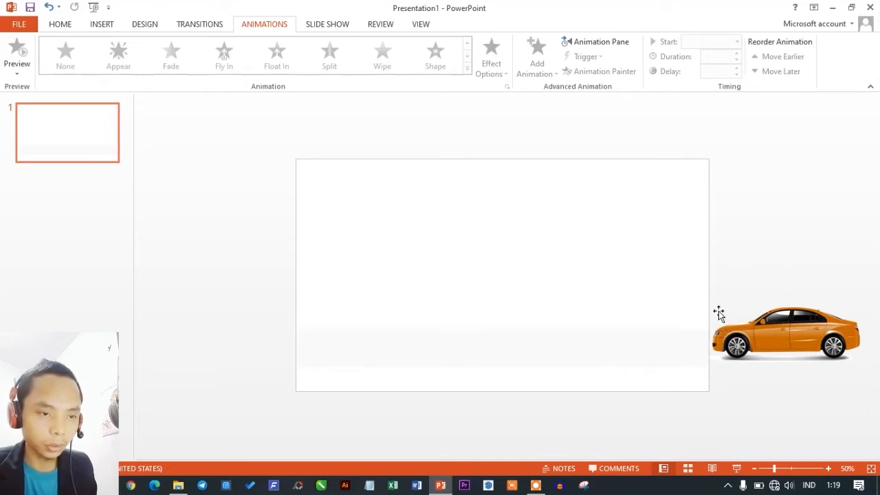
pyautogui.click(818, 326)
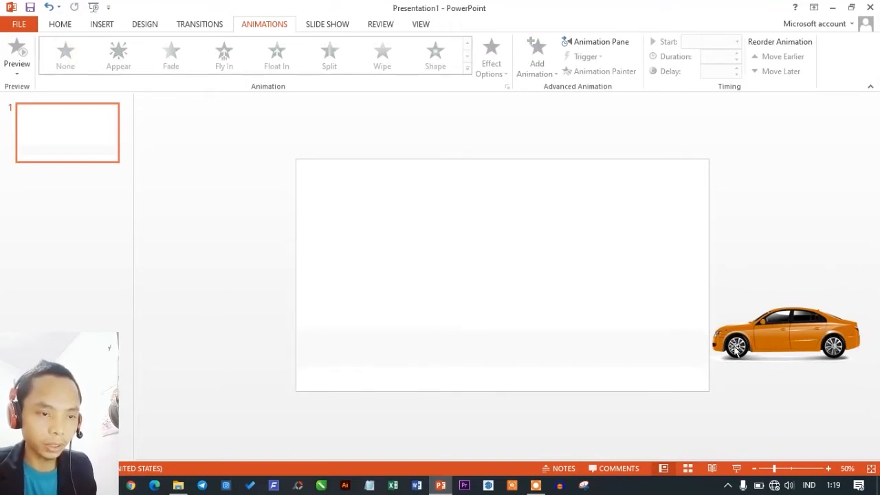
pyautogui.moveTo(754, 332); pyautogui.dragTo(563, 332)
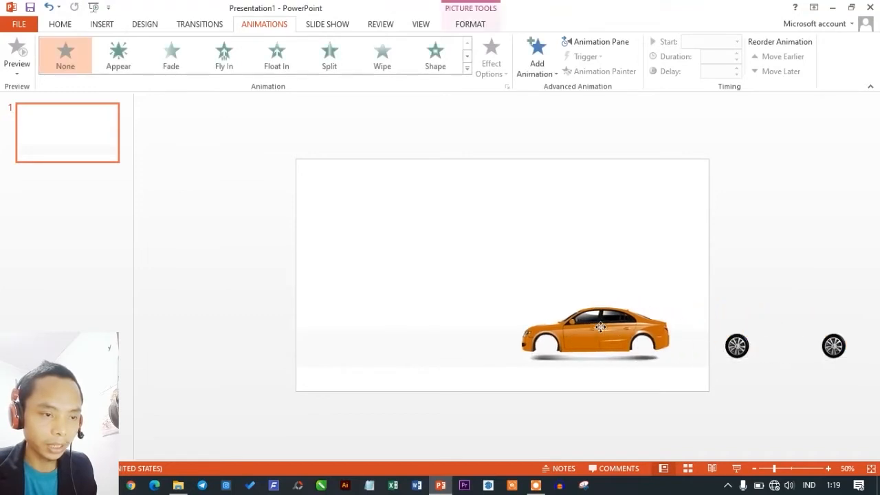
pyautogui.hotkey('ctrl', 'z')
pyautogui.click(765, 262)
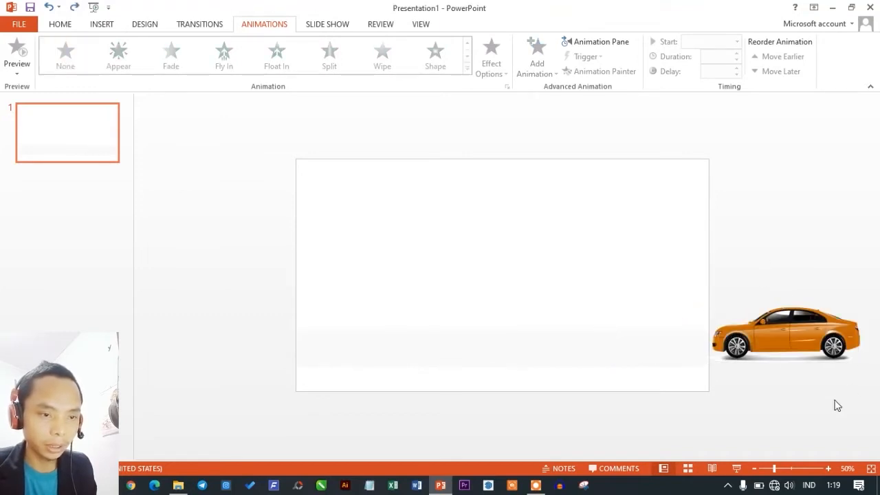
# Step: Group the car body and its two wheels into a single object
pyautogui.hotkey('ctrl', 'a')
pyautogui.click(769, 338)
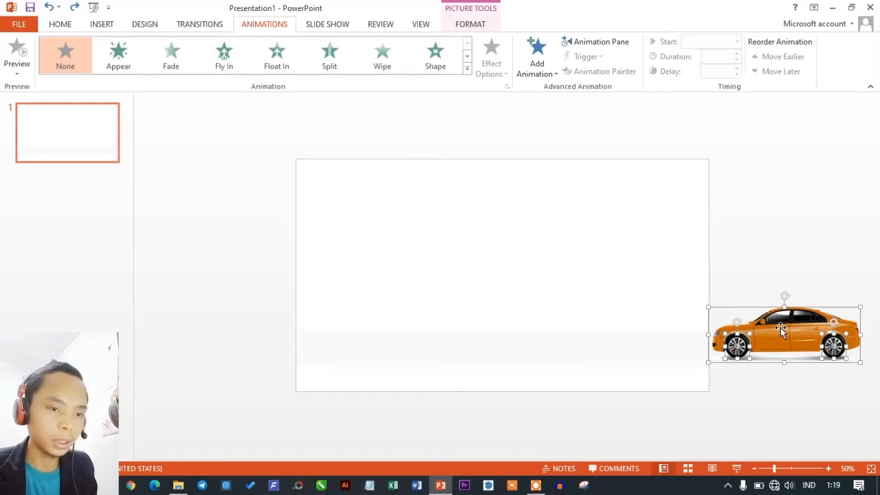
pyautogui.rightClick(779, 329)
pyautogui.moveTo(749, 225)
pyautogui.click(809, 225)
pyautogui.click(787, 222)
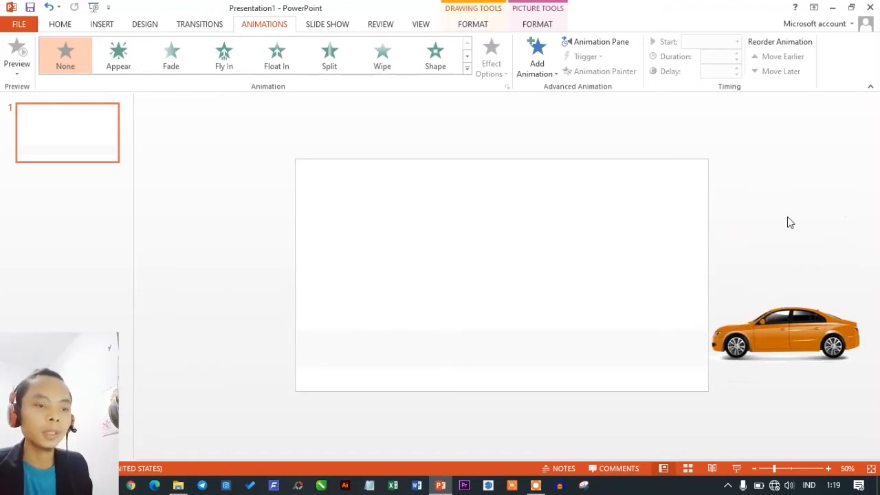
# Step: Show the Animation Pane and shift the grouped car slightly downward beside the slide
pyautogui.click(770, 332)
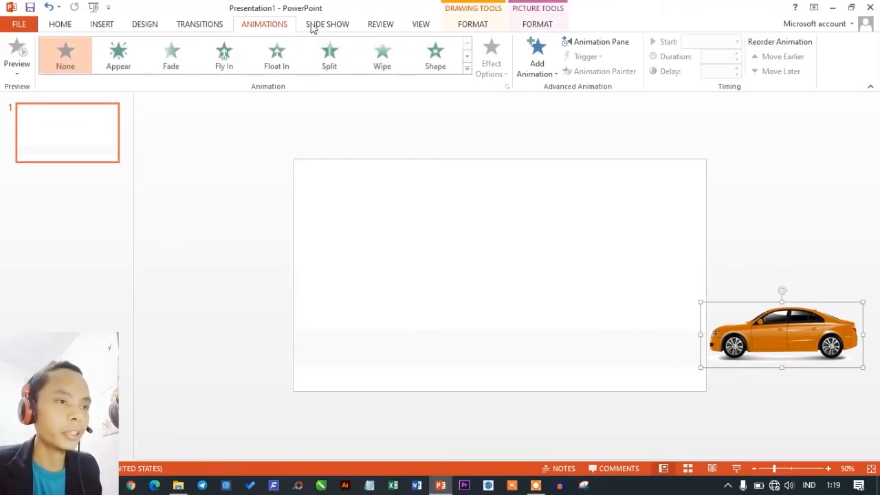
pyautogui.click(610, 46)
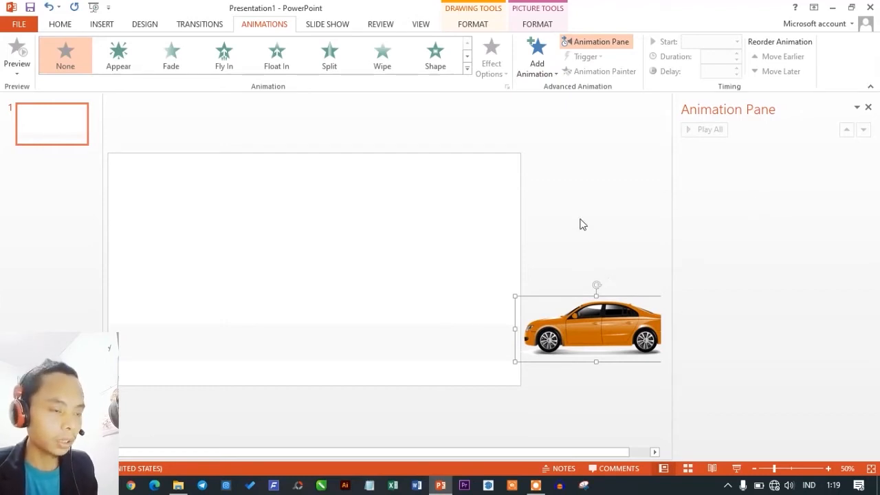
pyautogui.click(571, 255)
pyautogui.click(603, 324)
pyautogui.moveTo(602, 323)
pyautogui.mouseDown()
pyautogui.moveTo(214, 324)
pyautogui.moveTo(89, 299)
pyautogui.moveTo(446, 309)
pyautogui.moveTo(164, 309)
pyautogui.moveTo(618, 326)
pyautogui.moveTo(588, 328)
pyautogui.moveTo(603, 328)
pyautogui.mouseUp()
pyautogui.click(587, 241)
pyautogui.click(597, 334)
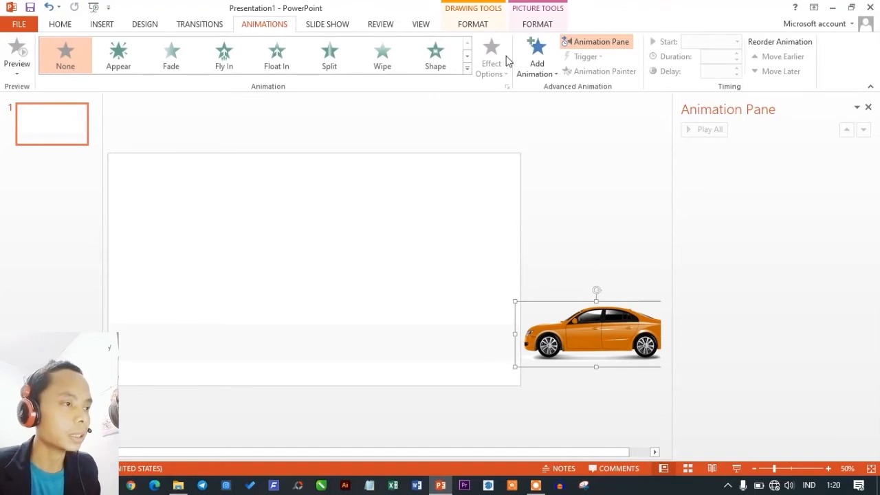
# Step: Apply the Left motion path animation to the grouped car
pyautogui.click(467, 69)
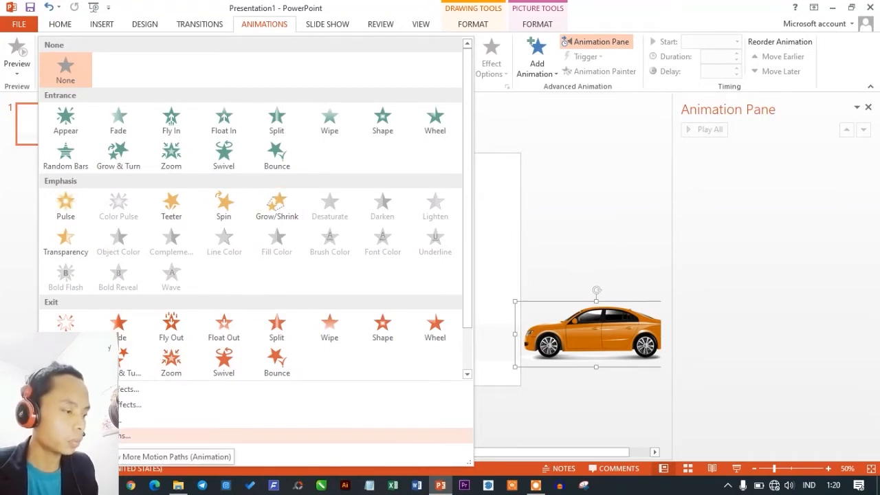
pyautogui.click(127, 435)
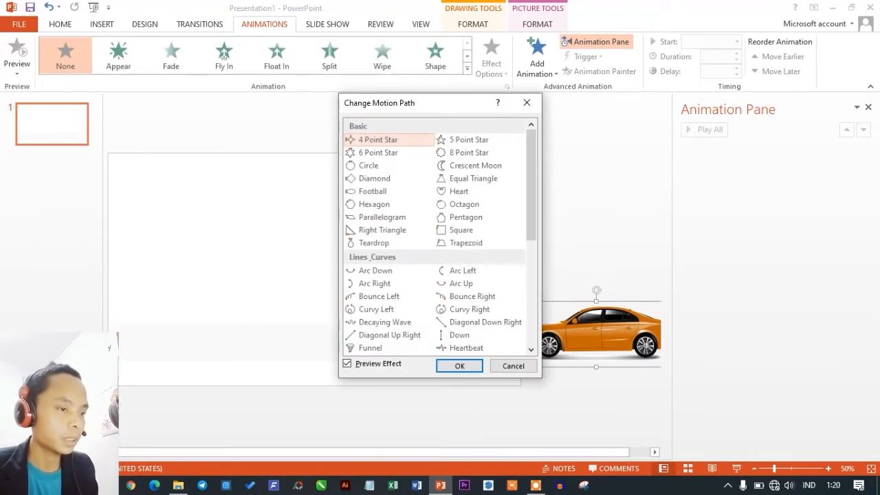
pyautogui.moveTo(529, 156); pyautogui.dragTo(536, 248)
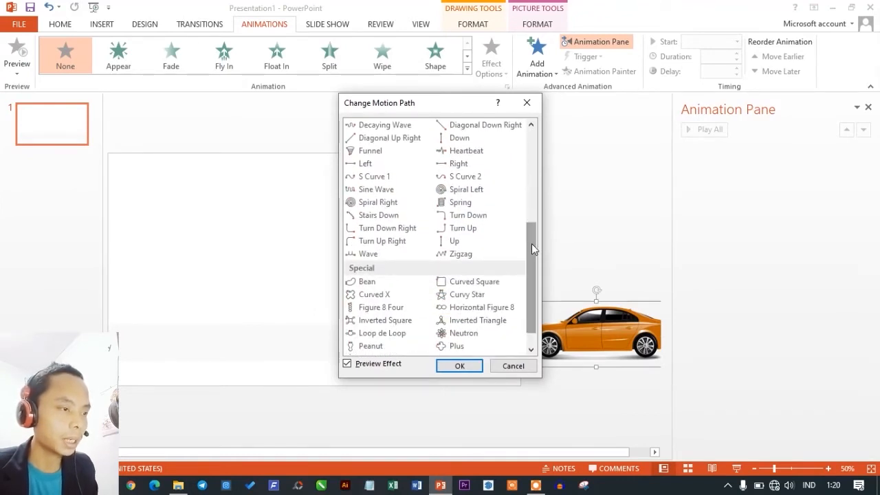
pyautogui.click(365, 165)
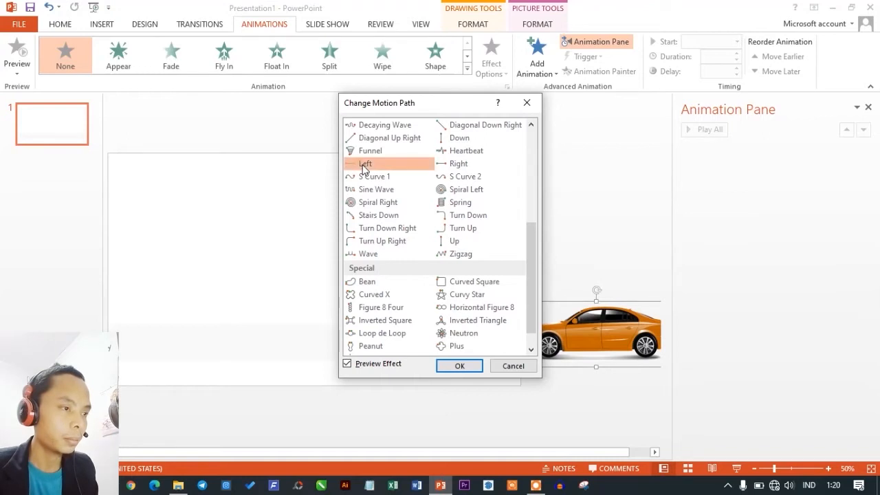
pyautogui.click(453, 366)
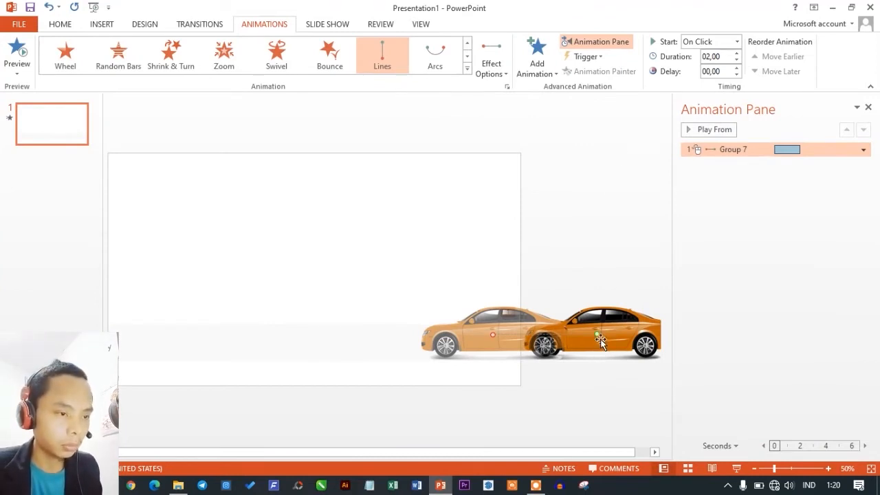
# Step: Extend the end of the car's motion path horizontally past the slide's left edge and play the animation
pyautogui.moveTo(493, 334); pyautogui.dragTo(192, 315)
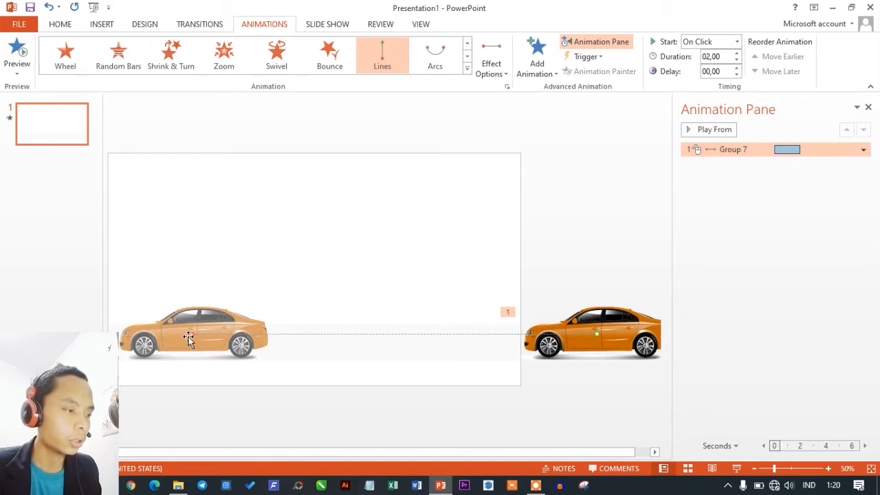
pyautogui.moveTo(194, 335); pyautogui.dragTo(25, 328)
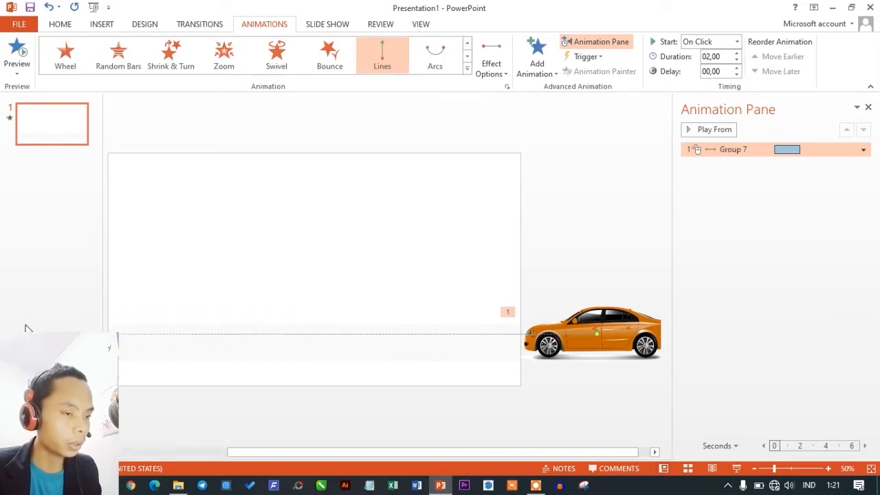
pyautogui.click(471, 402)
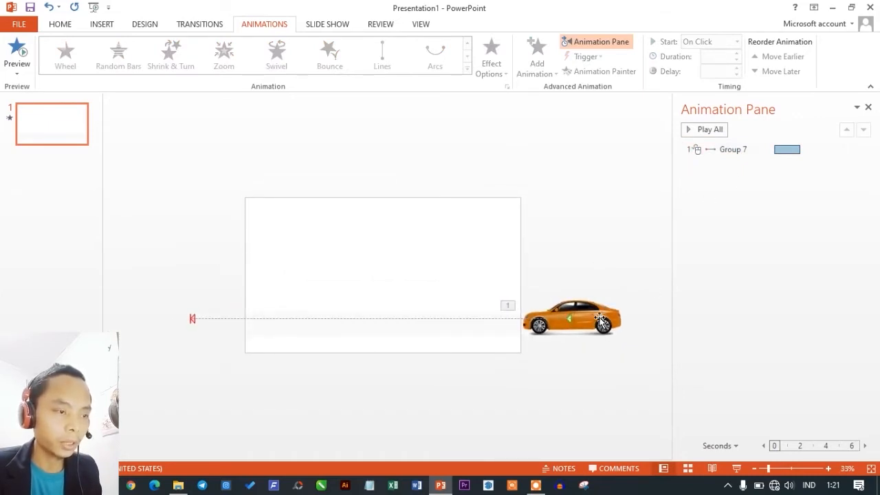
pyautogui.click(697, 130)
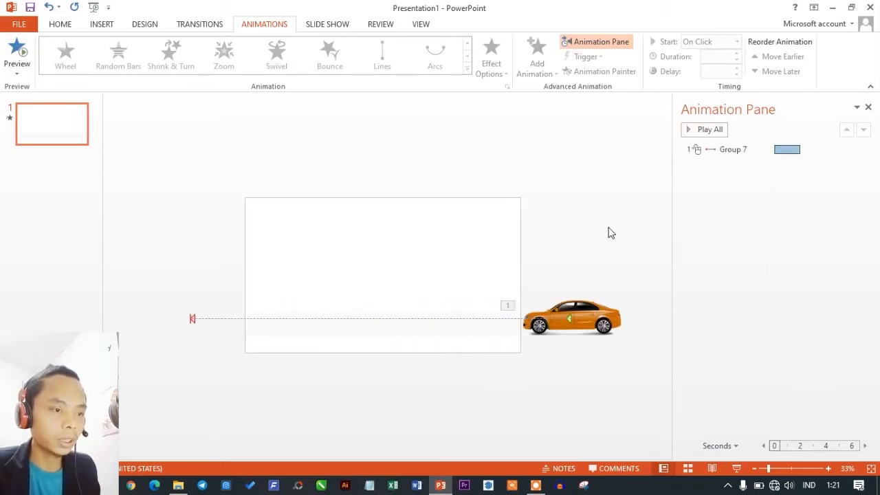
pyautogui.click(588, 320)
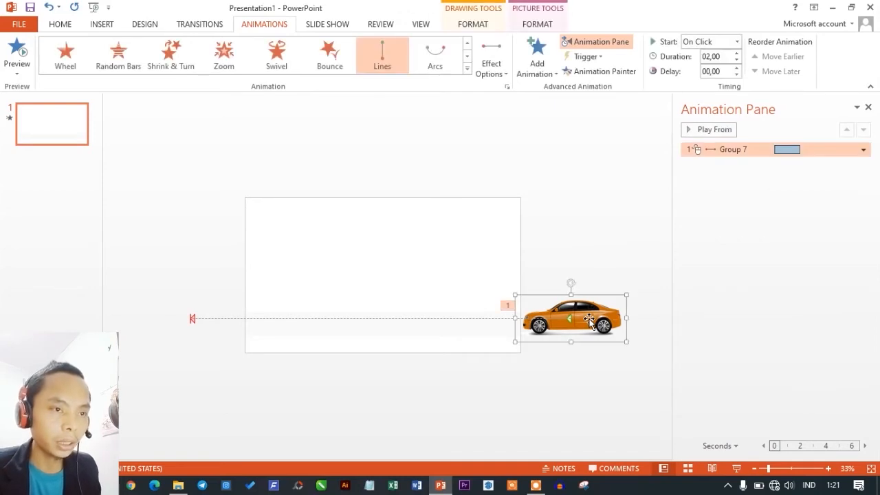
# Step: Set the duration of the car's motion path to 5 seconds and play all animations
pyautogui.click(737, 53)
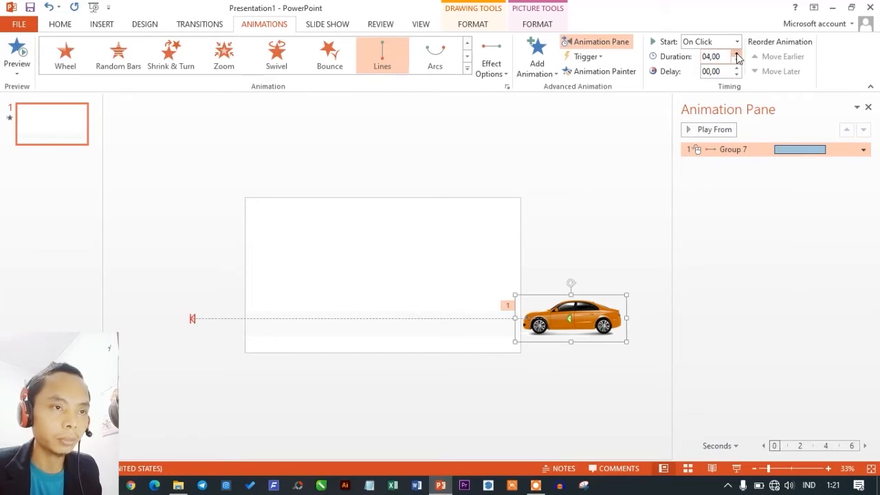
pyautogui.click(581, 196)
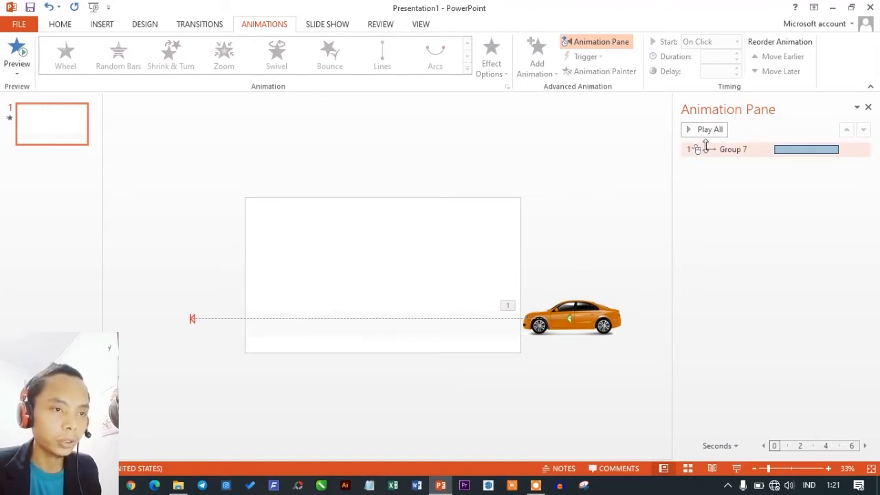
pyautogui.click(704, 131)
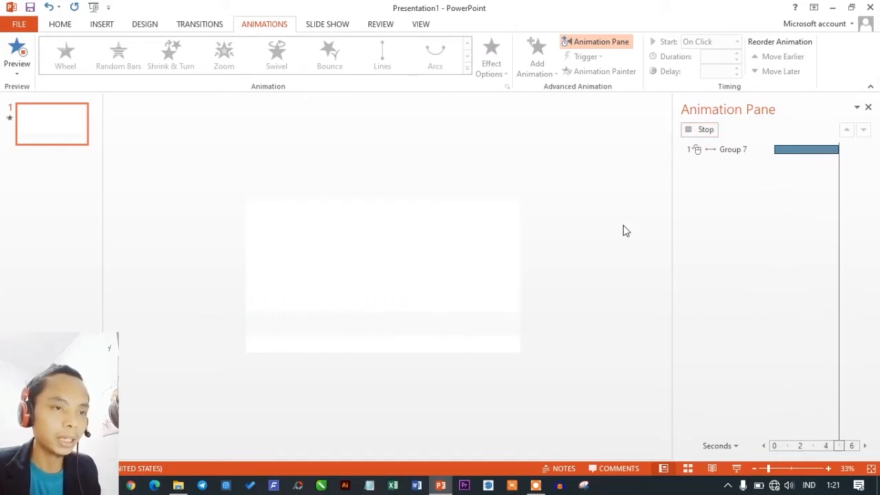
# Step: Ungroup the car into its separate body and wheel pictures
pyautogui.click(602, 334)
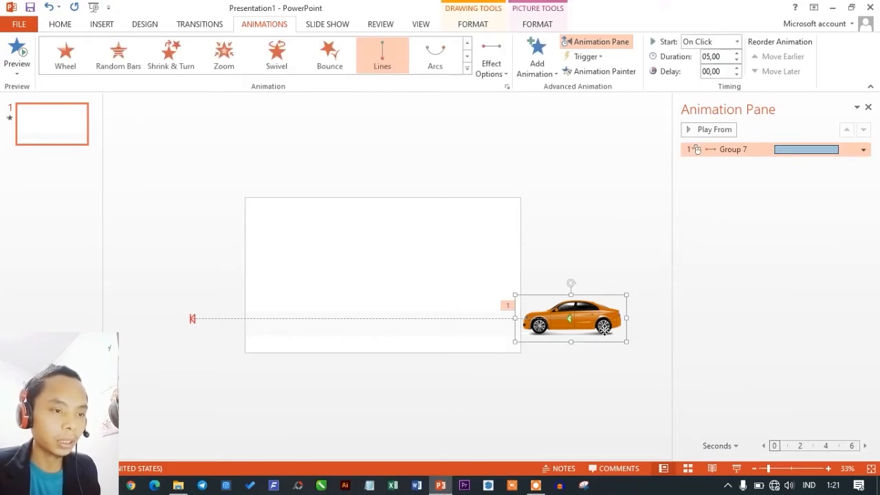
pyautogui.rightClick(602, 329)
pyautogui.moveTo(632, 227)
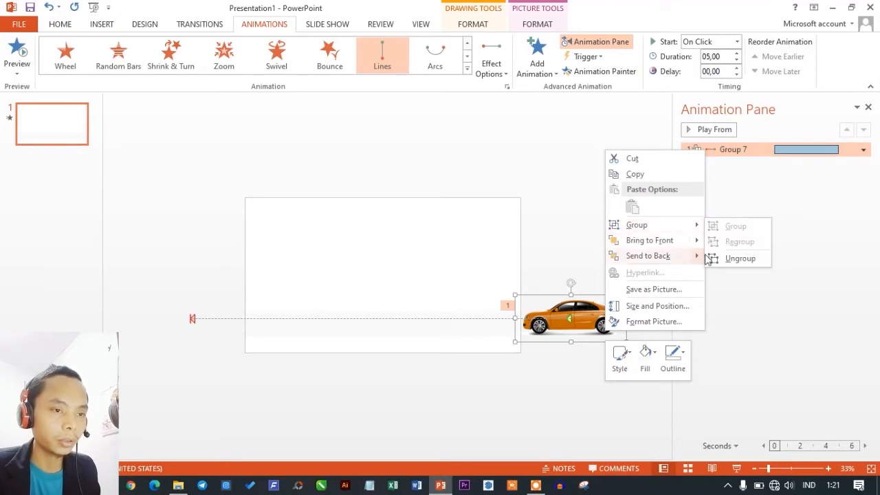
pyautogui.click(714, 260)
pyautogui.click(602, 237)
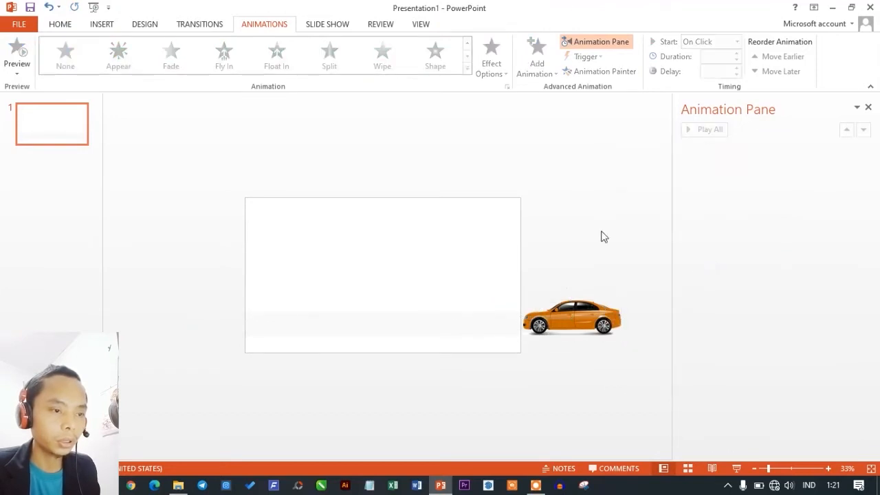
# Step: Check the ungrouped car by selecting the body, the front wheel and the rear wheel one at a time
pyautogui.click(595, 310)
pyautogui.click(595, 276)
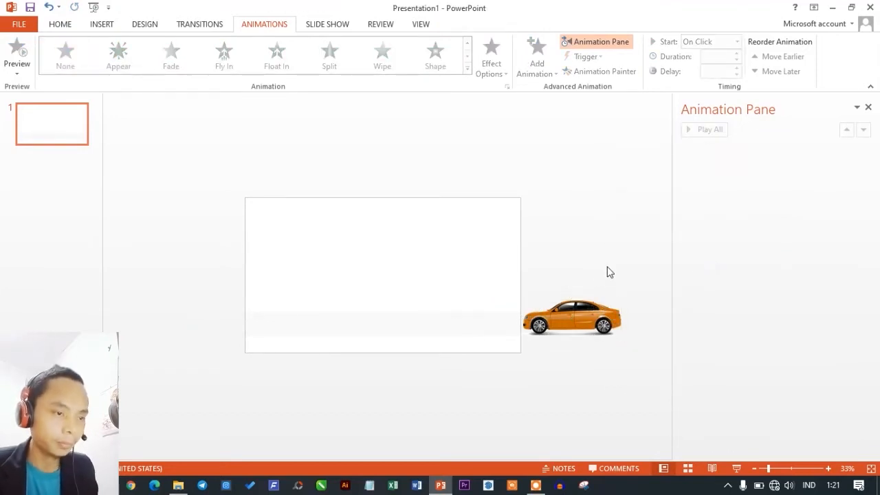
pyautogui.click(586, 312)
pyautogui.click(585, 257)
pyautogui.click(574, 309)
pyautogui.click(584, 273)
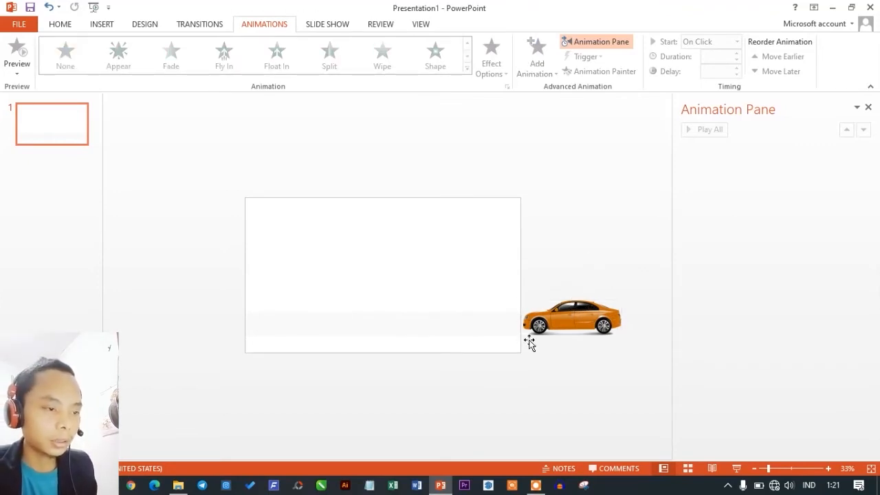
pyautogui.click(538, 320)
pyautogui.click(564, 259)
pyautogui.click(603, 328)
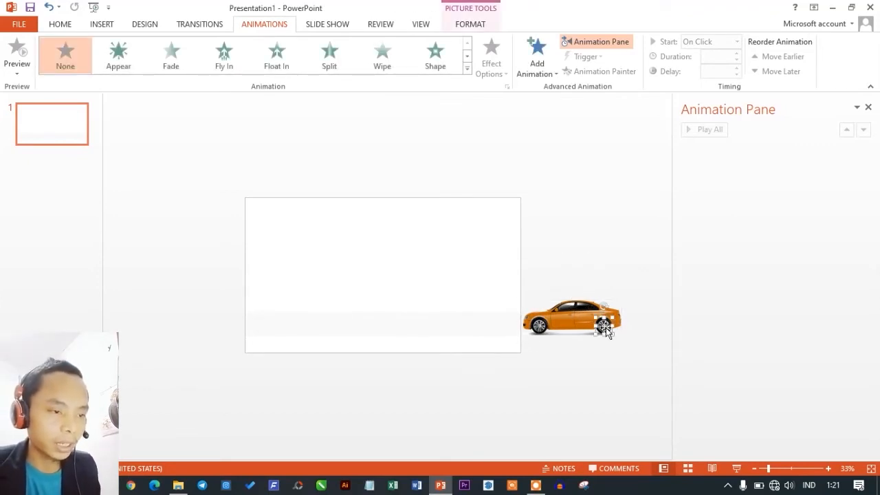
pyautogui.click(599, 267)
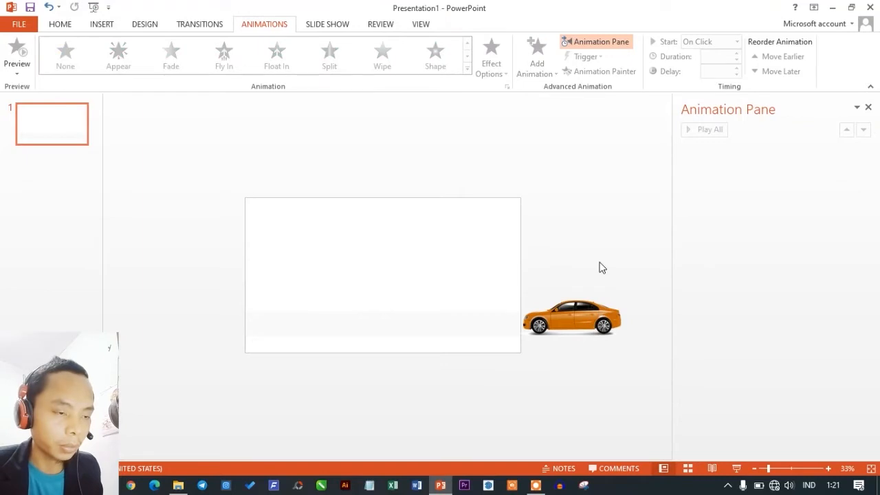
pyautogui.click(590, 313)
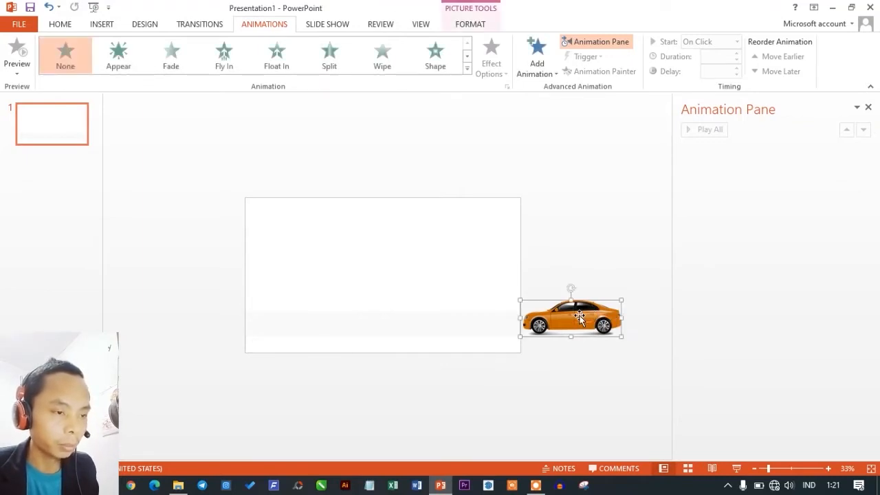
pyautogui.click(615, 265)
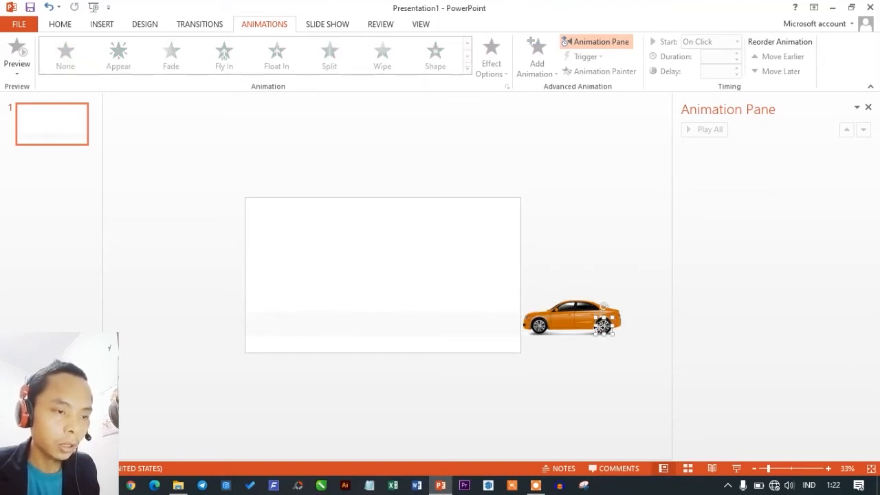
pyautogui.click(542, 326)
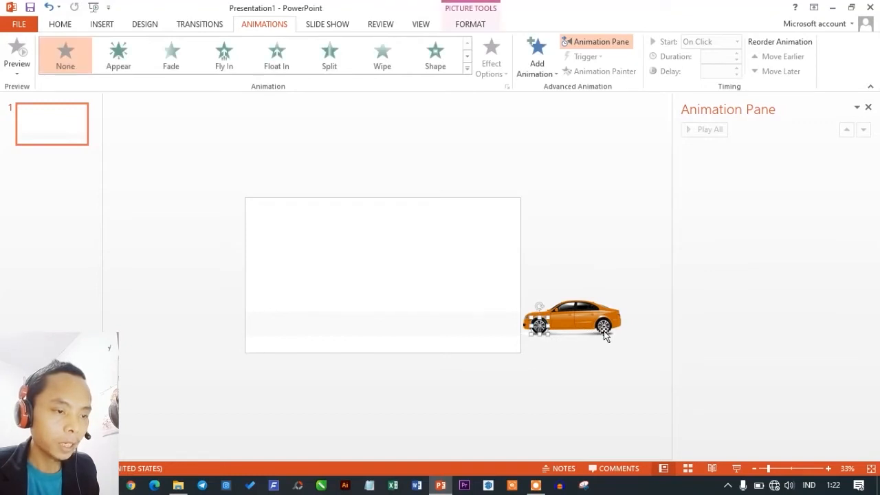
pyautogui.click(595, 272)
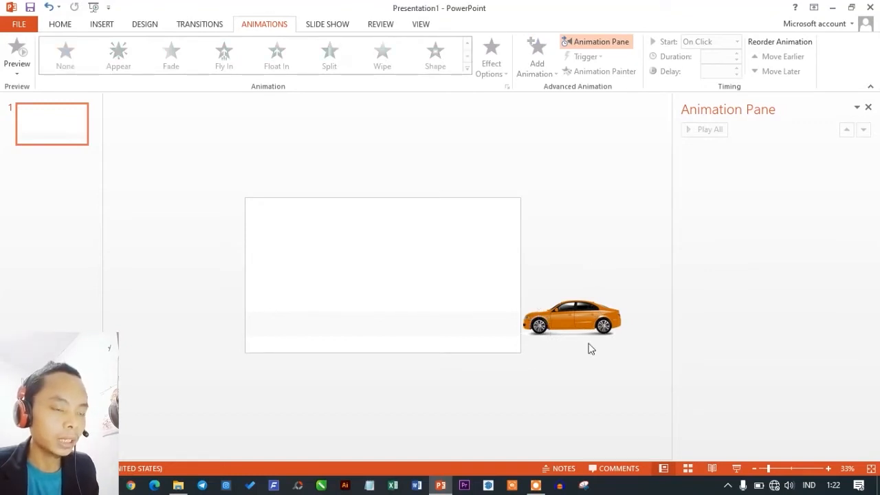
# Step: Move the car body and both wheels together from beside the slide onto its lower right area
pyautogui.scroll(2, 615, 333)
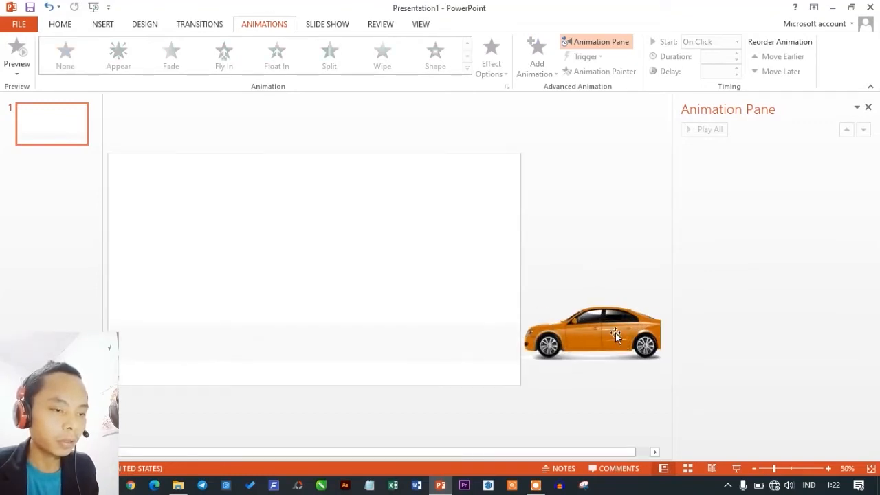
pyautogui.scroll(-3, 581, 286)
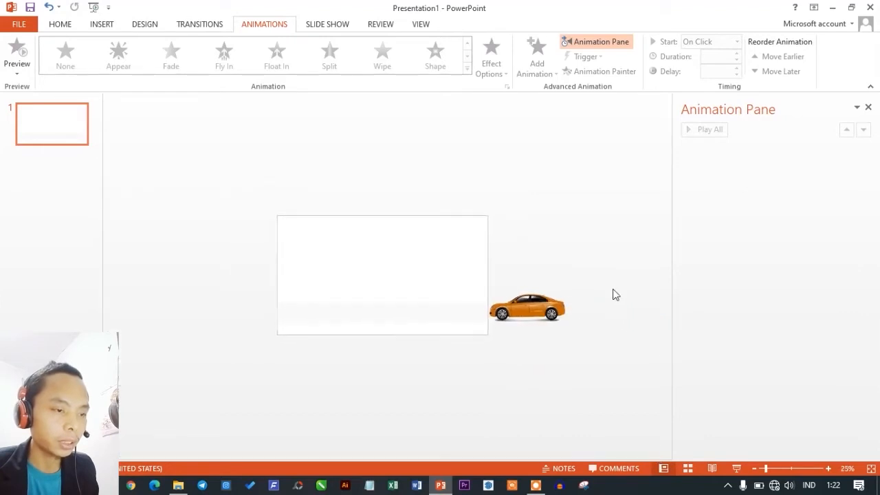
pyautogui.moveTo(487, 330); pyautogui.dragTo(408, 305)
pyautogui.click(523, 308)
pyautogui.scroll(2, 418, 318)
pyautogui.scroll(2, 418, 318)
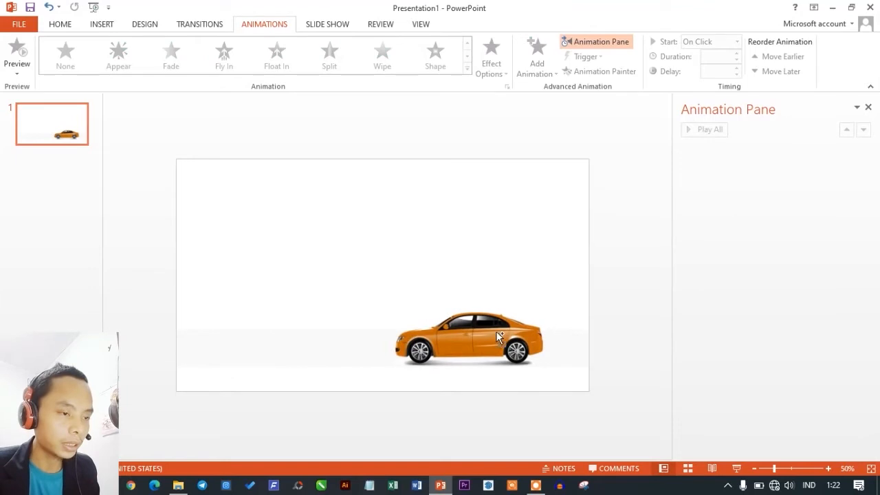
pyautogui.click(516, 357)
pyautogui.moveTo(516, 357); pyautogui.dragTo(514, 327)
pyautogui.hotkey('ctrl', 'z')
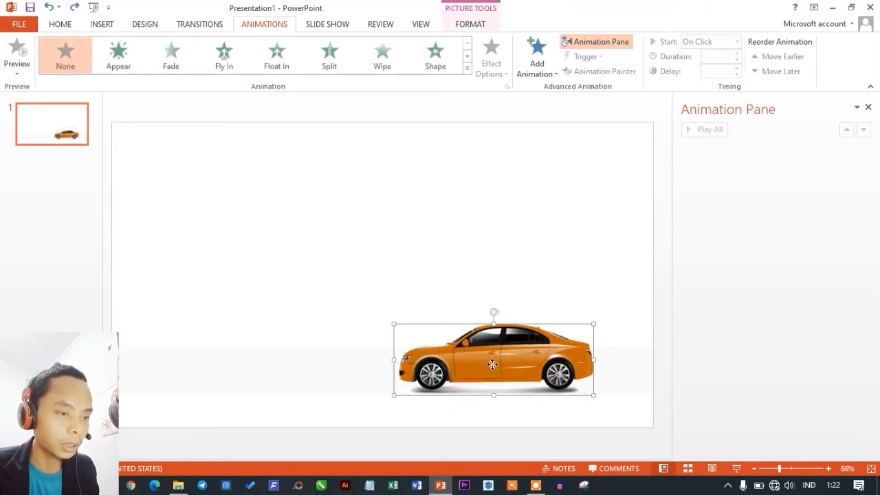
pyautogui.rightClick(492, 364)
pyautogui.click(463, 227)
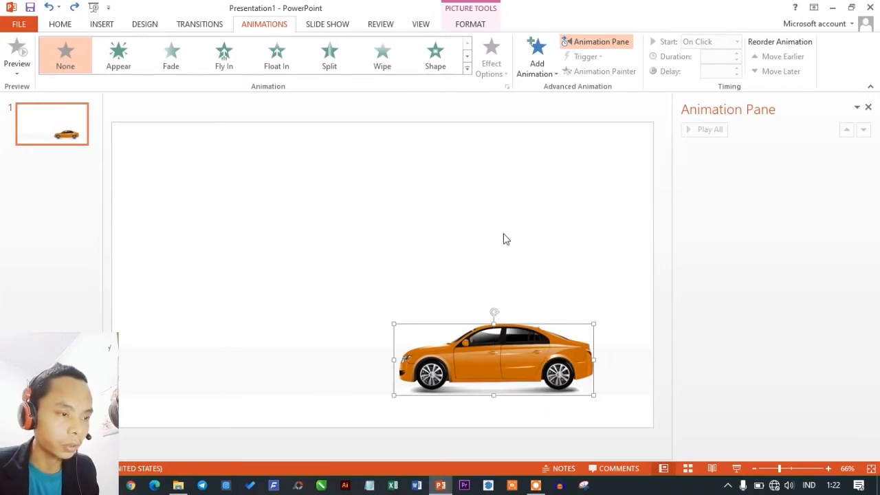
# Step: Check the car's selectable parts by selecting all three pictures together, the body alone, and just the two wheels
pyautogui.scroll(-2, 506, 238)
pyautogui.click(632, 284)
pyautogui.moveTo(633, 273); pyautogui.dragTo(382, 400)
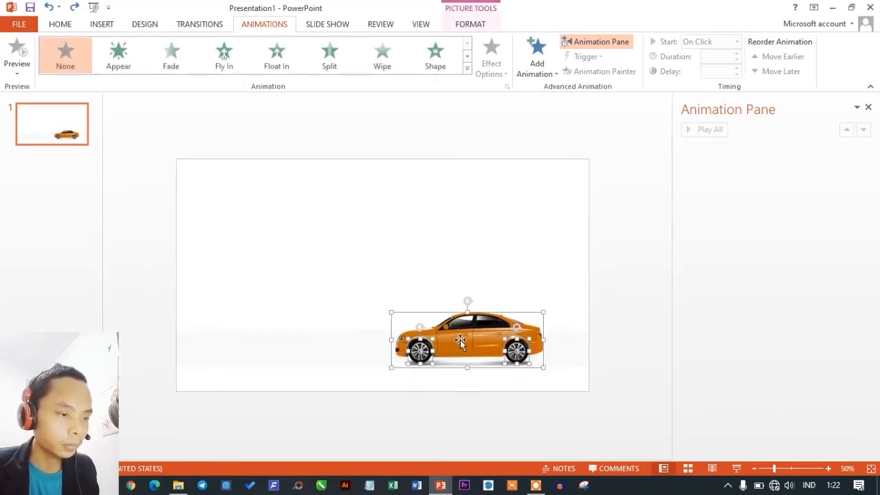
pyautogui.click(624, 285)
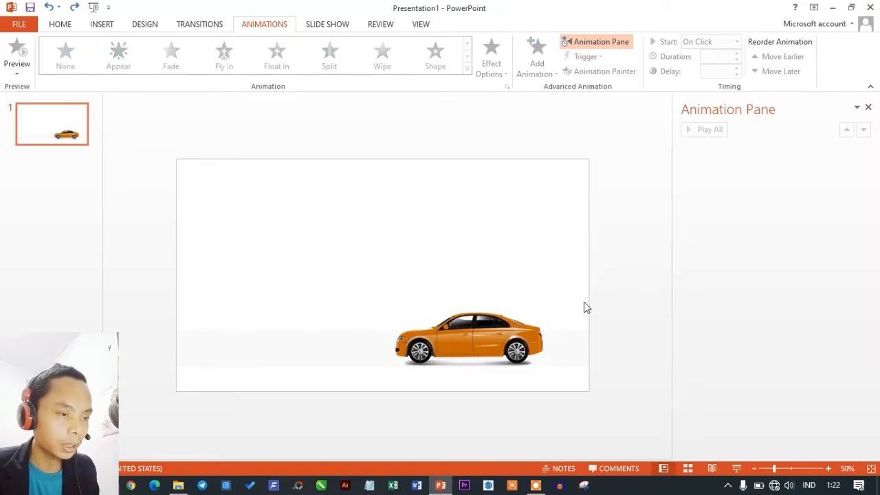
pyautogui.click(471, 341)
pyautogui.click(619, 314)
pyautogui.click(424, 351)
pyautogui.keyDown('shift'); pyautogui.click(523, 360); pyautogui.keyUp('shift')
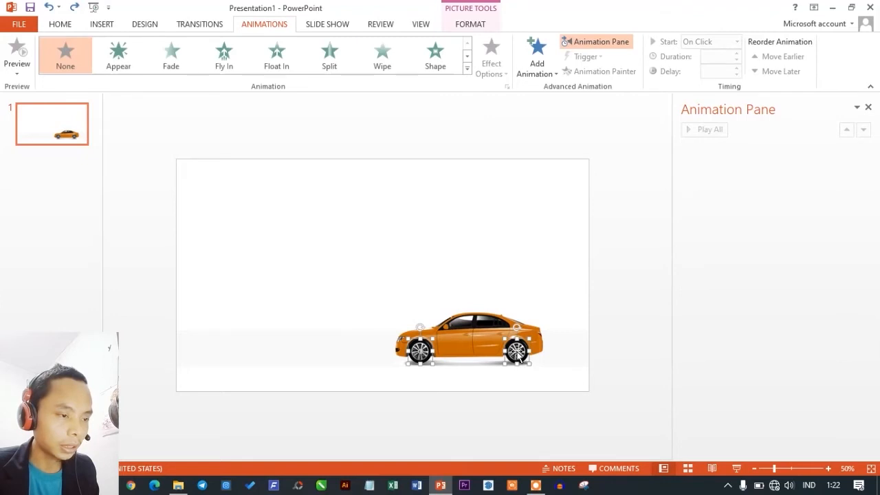
pyautogui.click(617, 338)
# Step: Rotate the car's front wheel by roughly half a turn in place
pyautogui.scroll(2, 506, 361)
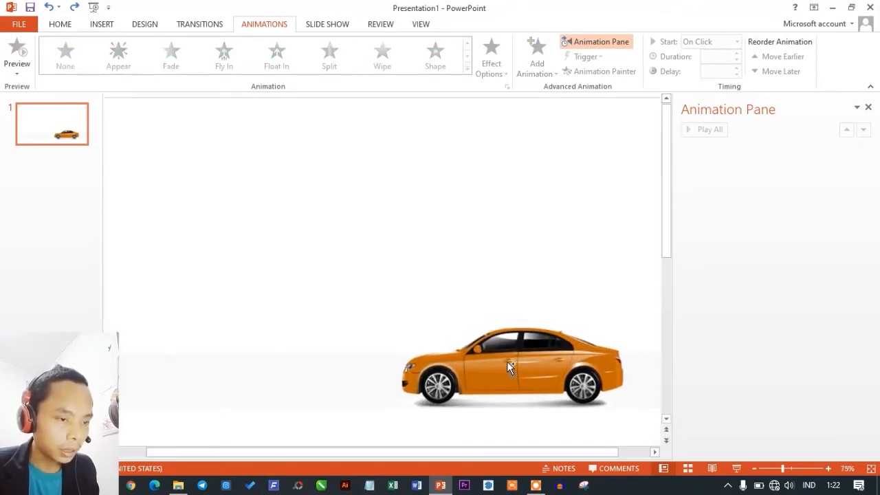
pyautogui.click(437, 380)
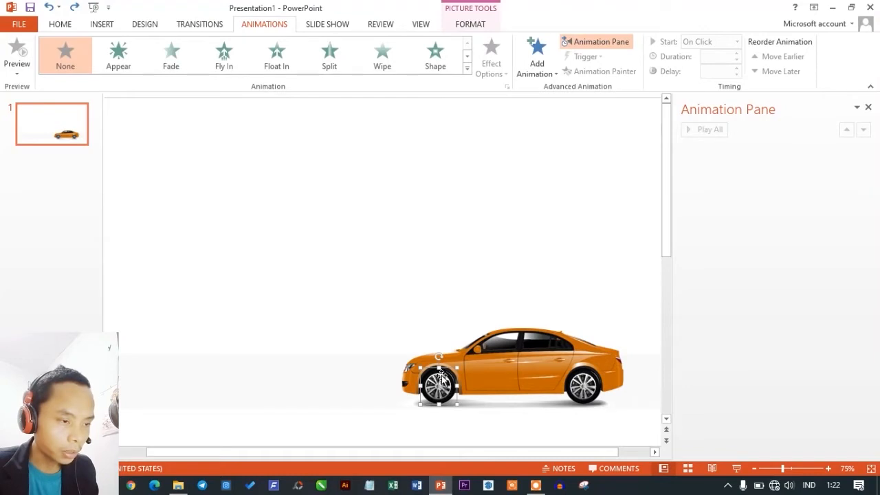
pyautogui.moveTo(439, 356); pyautogui.dragTo(426, 369)
pyautogui.scroll(-3, 426, 370)
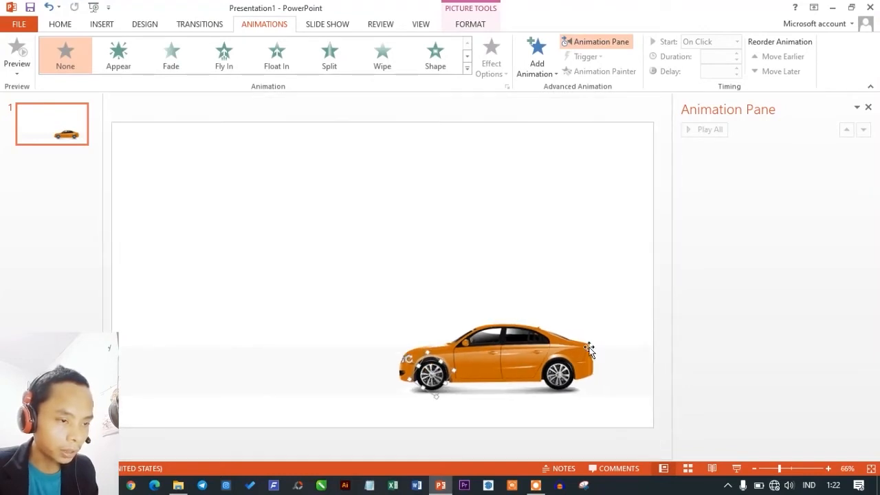
pyautogui.click(625, 340)
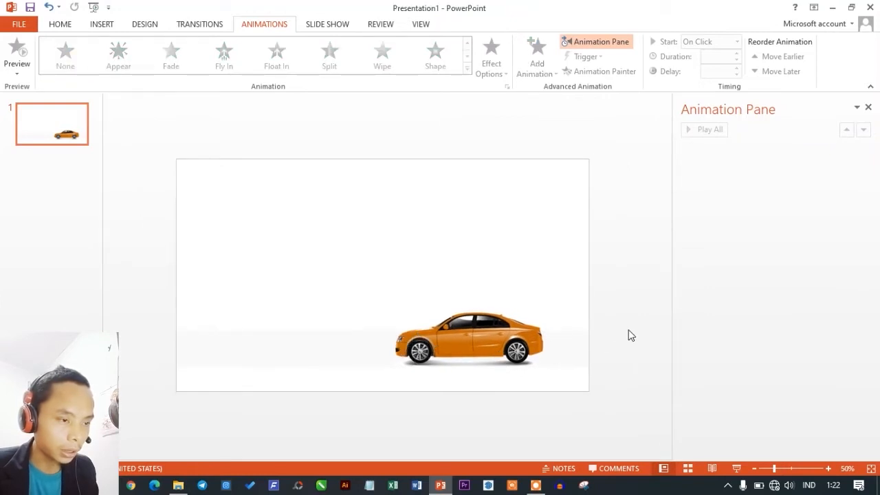
# Step: Apply the Spin emphasis effect to both car wheels at once and play the selected animations
pyautogui.moveTo(628, 322); pyautogui.dragTo(408, 379)
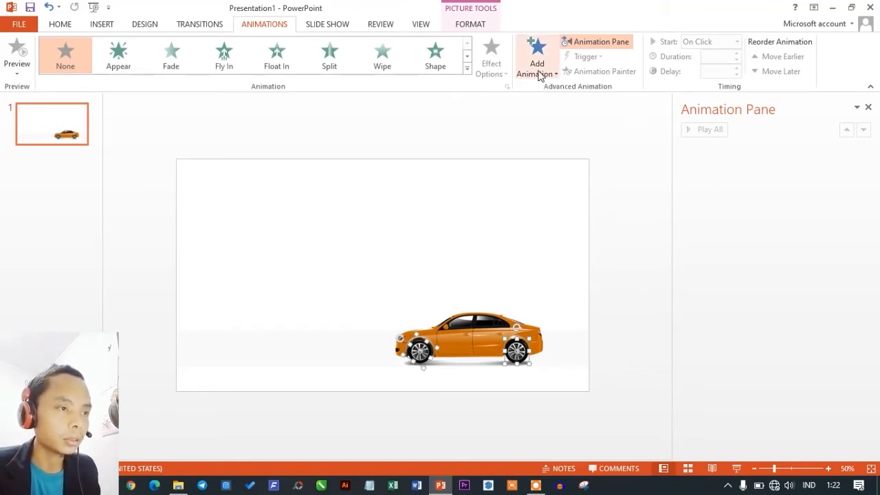
pyautogui.click(468, 70)
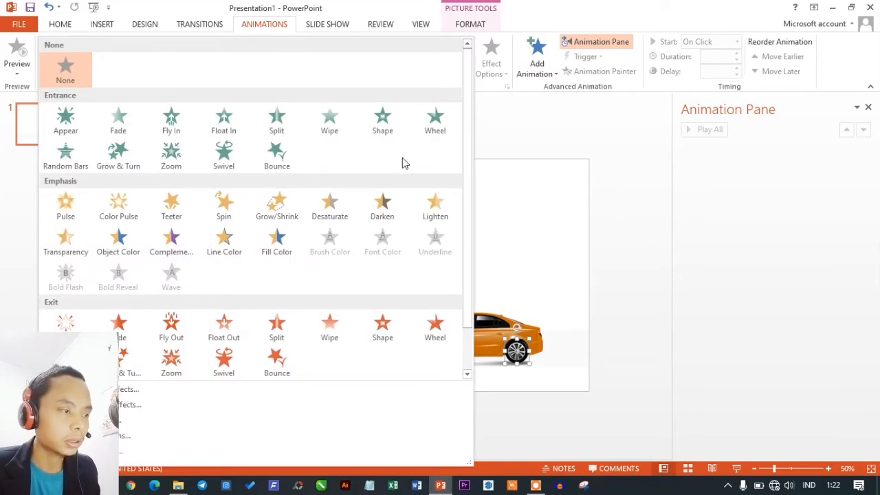
pyautogui.click(121, 405)
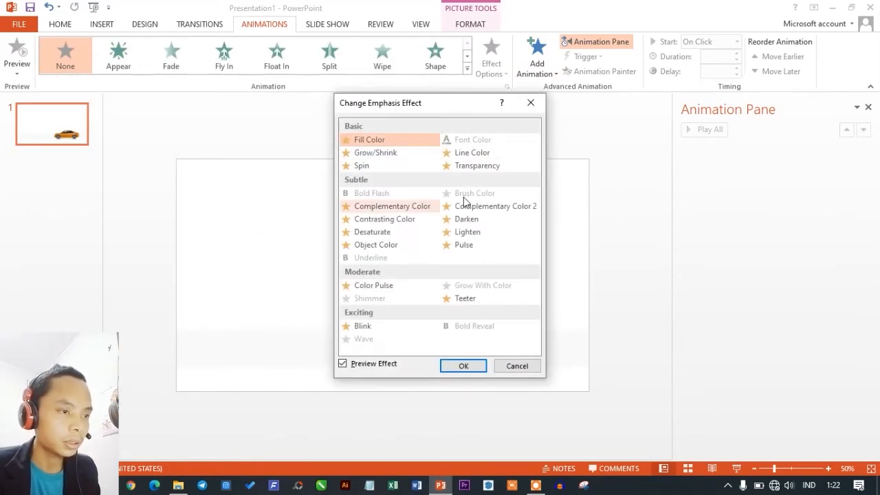
pyautogui.click(369, 166)
pyautogui.moveTo(440, 103); pyautogui.dragTo(248, 101)
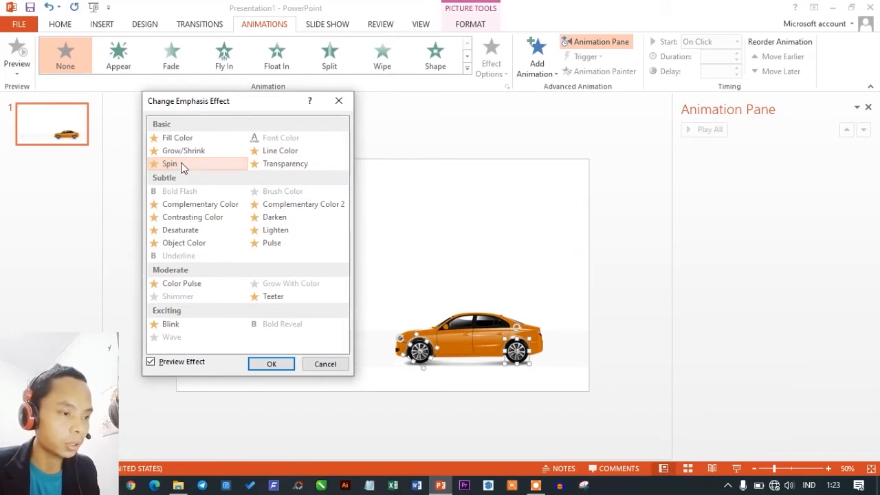
pyautogui.click(272, 364)
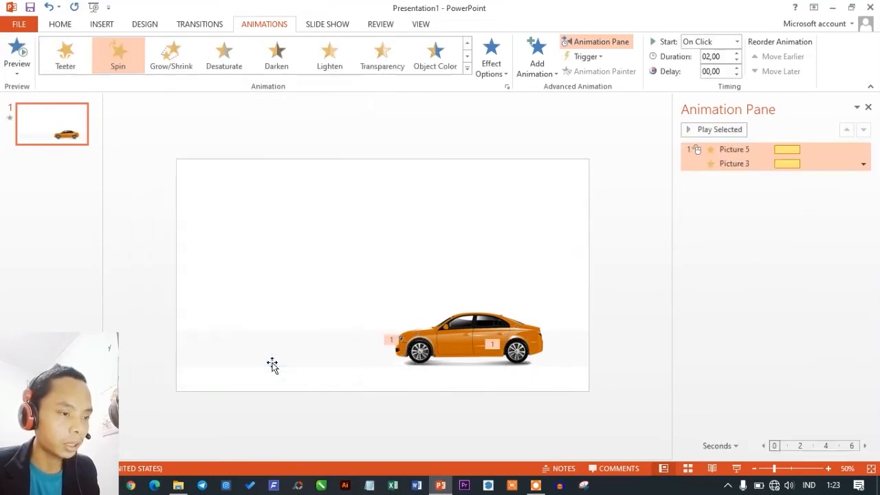
pyautogui.click(721, 131)
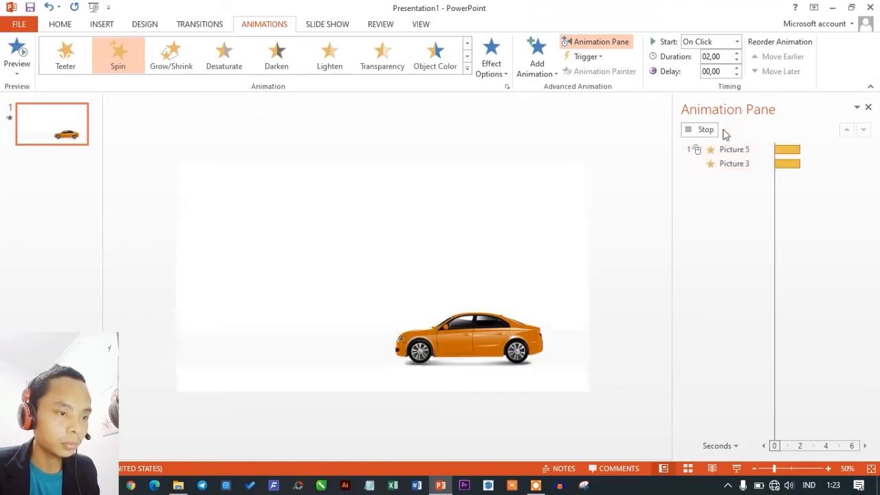
# Step: Set the spin direction of both wheels to Counterclockwise
pyautogui.click(516, 362)
pyautogui.keyDown('shift'); pyautogui.click(419, 352); pyautogui.keyUp('shift')
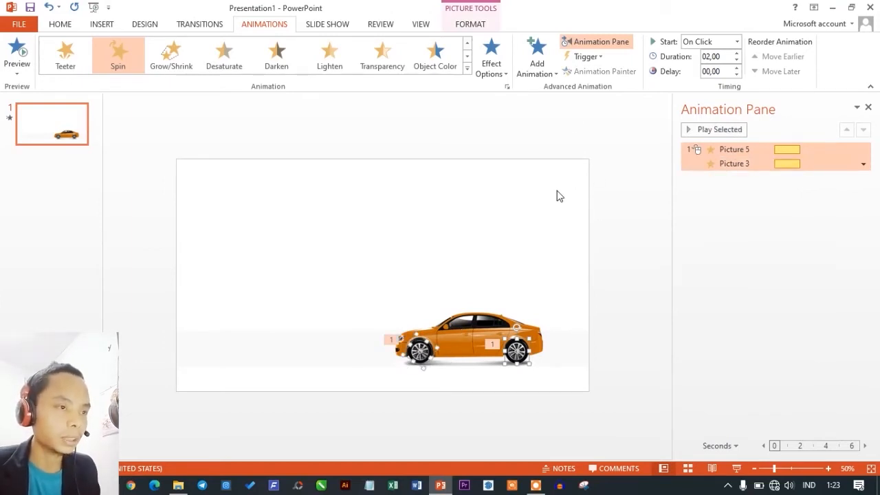
pyautogui.click(500, 74)
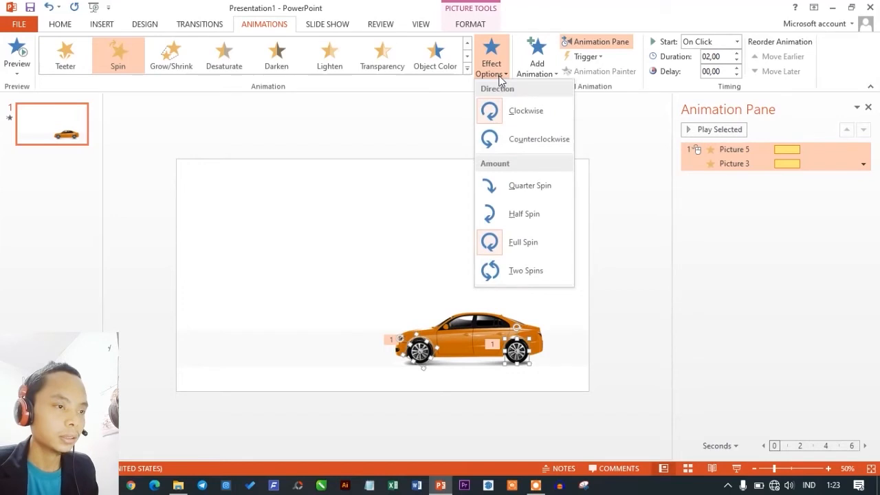
pyautogui.click(525, 138)
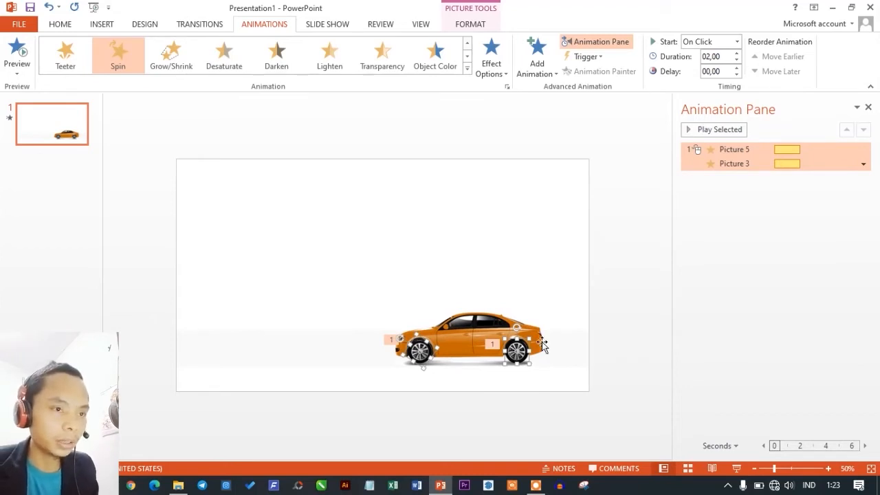
# Step: Set the Spin effect of both wheels to repeat Until End of Slide and check it in the slide show
pyautogui.click(863, 165)
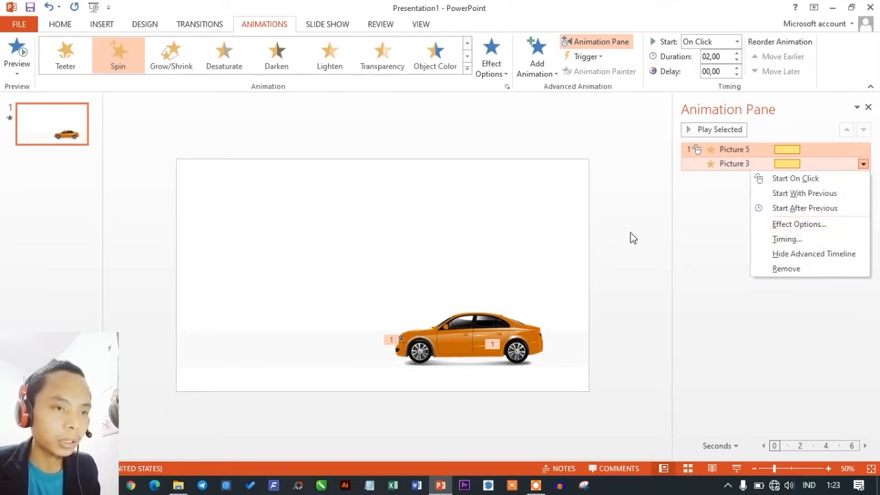
pyautogui.click(718, 129)
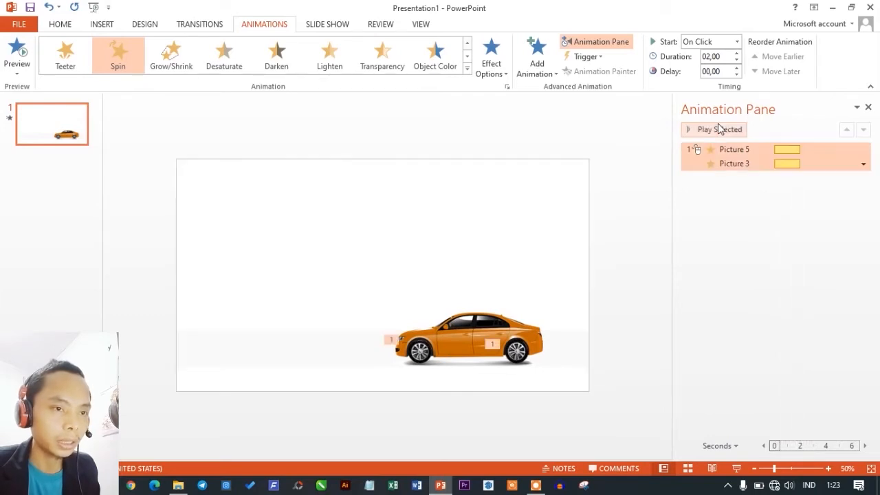
pyautogui.click(863, 163)
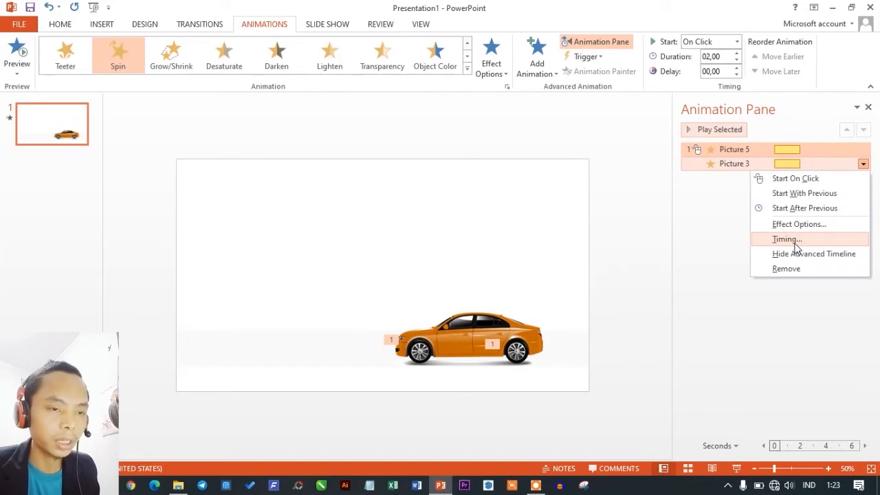
pyautogui.click(793, 241)
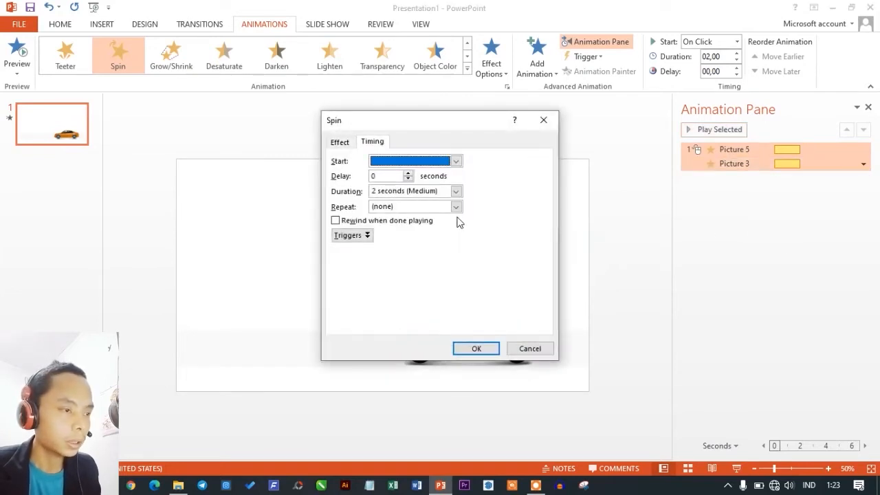
pyautogui.click(456, 208)
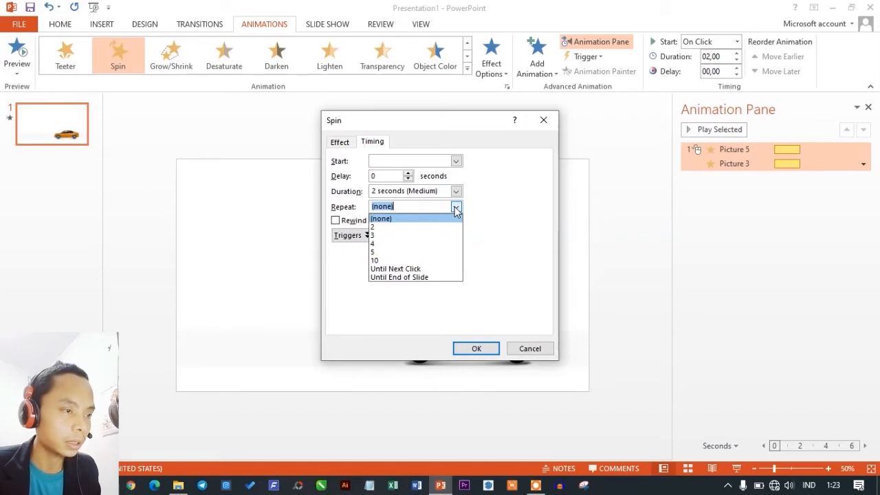
pyautogui.click(422, 277)
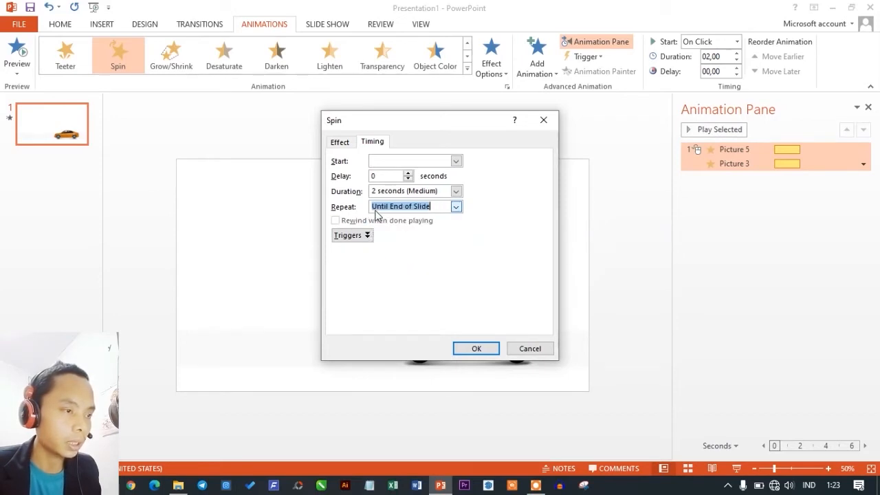
pyautogui.click(484, 347)
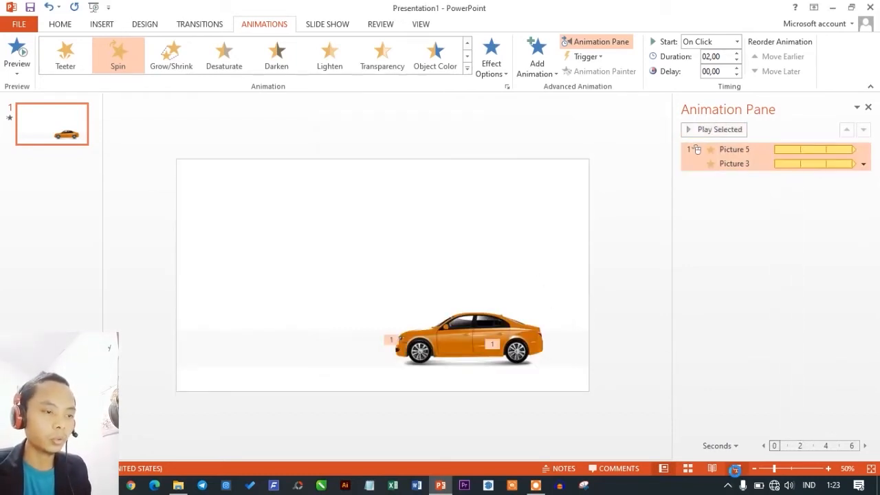
pyautogui.click(736, 468)
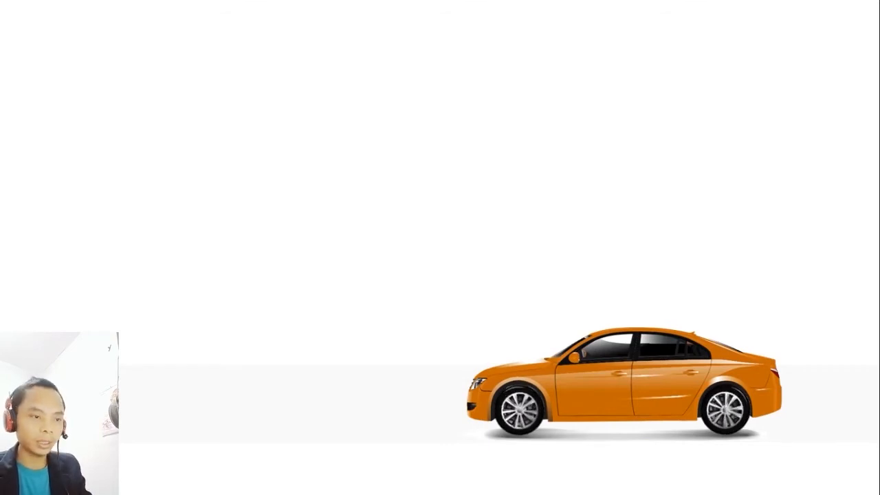
pyautogui.press('Escape')
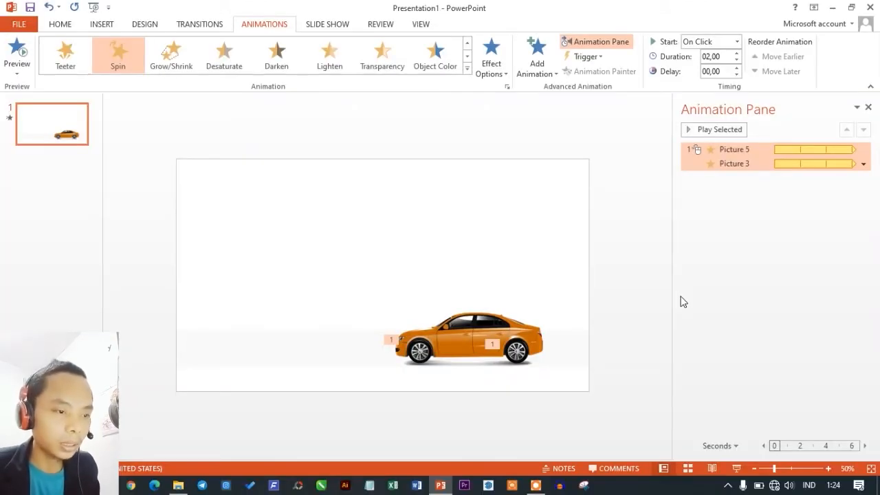
# Step: Try grouping the car body and its two wheels into one object, and undo the grouping
pyautogui.click(639, 302)
pyautogui.moveTo(646, 267); pyautogui.dragTo(296, 424)
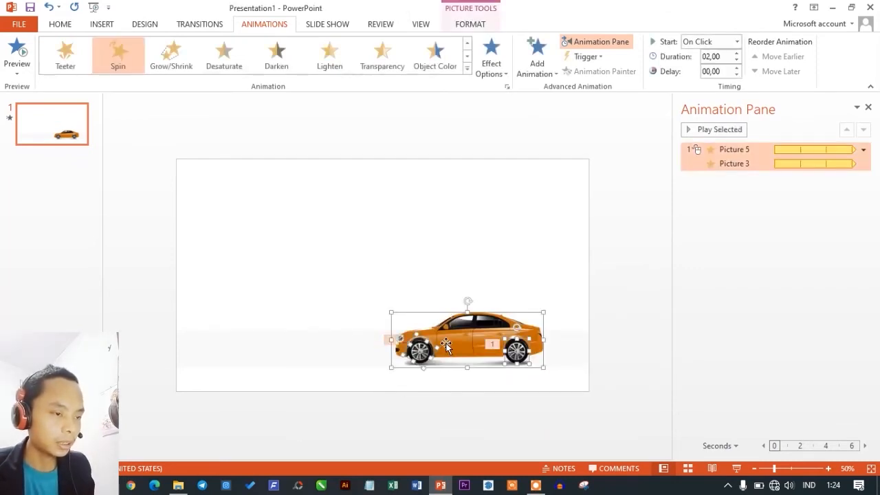
pyautogui.hotkey('ctrl', 'g')
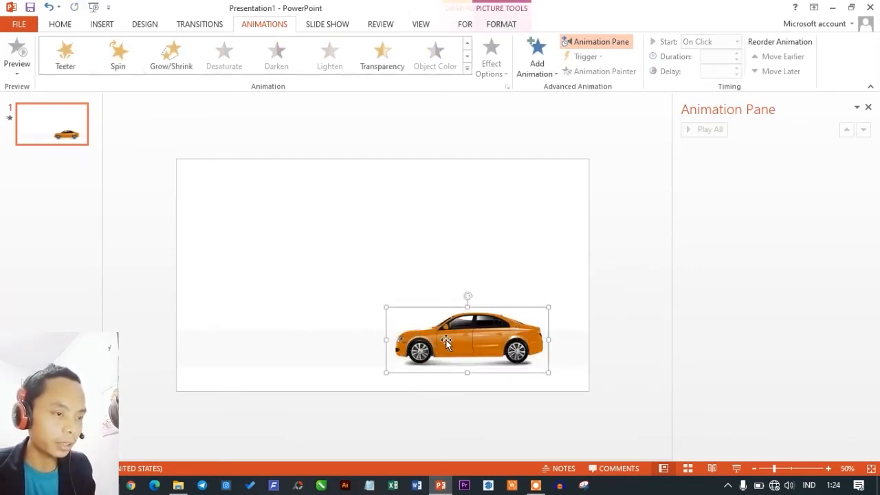
pyautogui.click(619, 278)
pyautogui.click(479, 335)
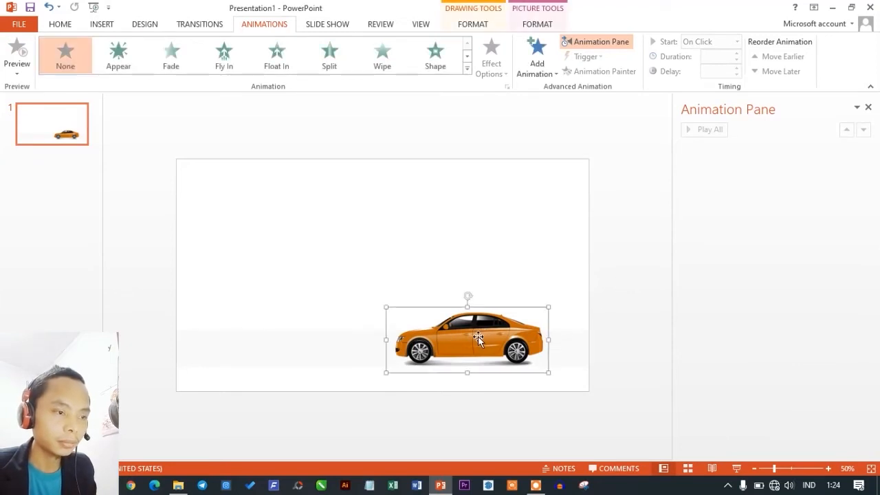
pyautogui.hotkey('ctrl', 'z')
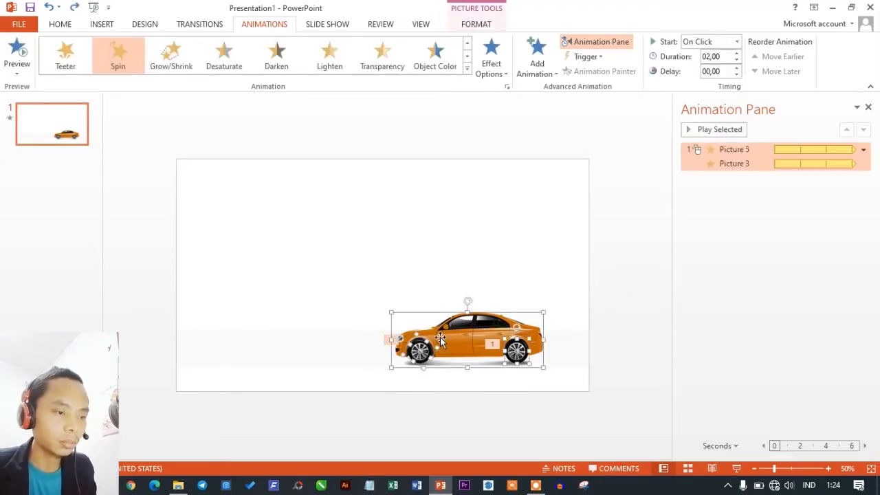
# Step: Move the whole car, body and both wheels together, straight sideways off the slide just past its right edge
pyautogui.scroll(-3, 440, 336)
pyautogui.moveTo(414, 296); pyautogui.dragTo(523, 296)
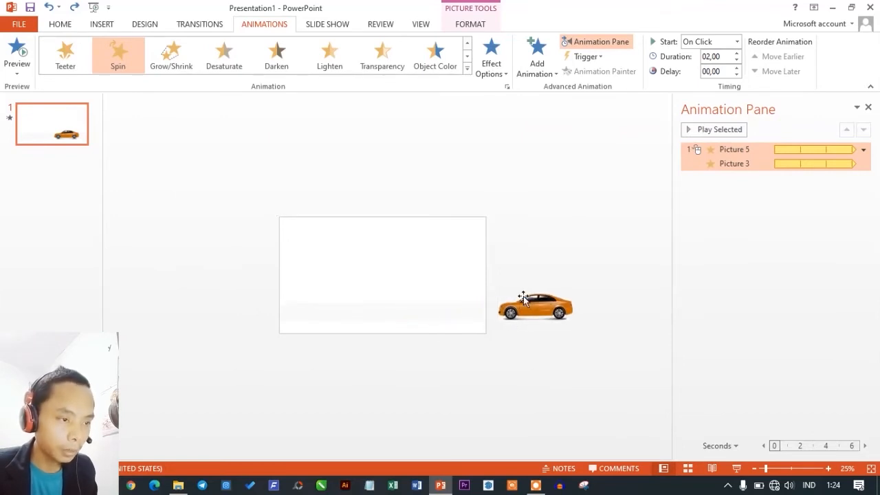
pyautogui.click(545, 242)
# Step: Add a Left motion path to the car body and both wheels in addition to the existing wheel spins
pyautogui.moveTo(617, 247); pyautogui.dragTo(465, 364)
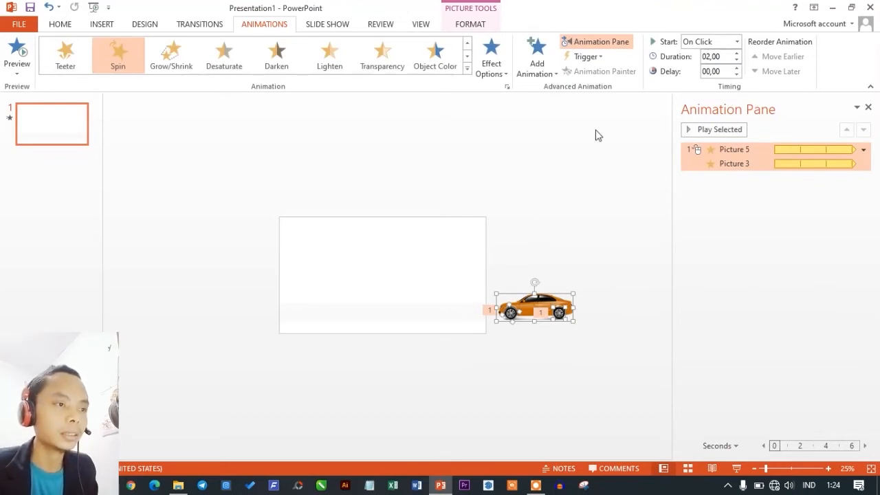
pyautogui.click(540, 73)
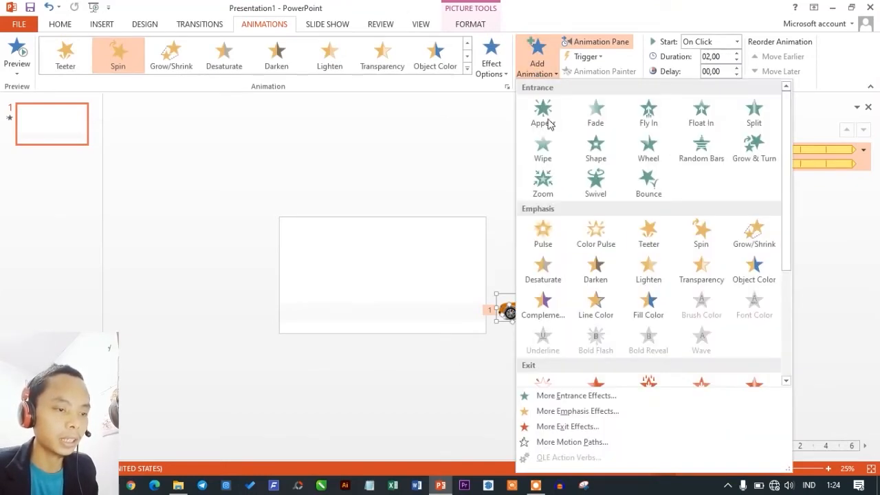
pyautogui.click(562, 442)
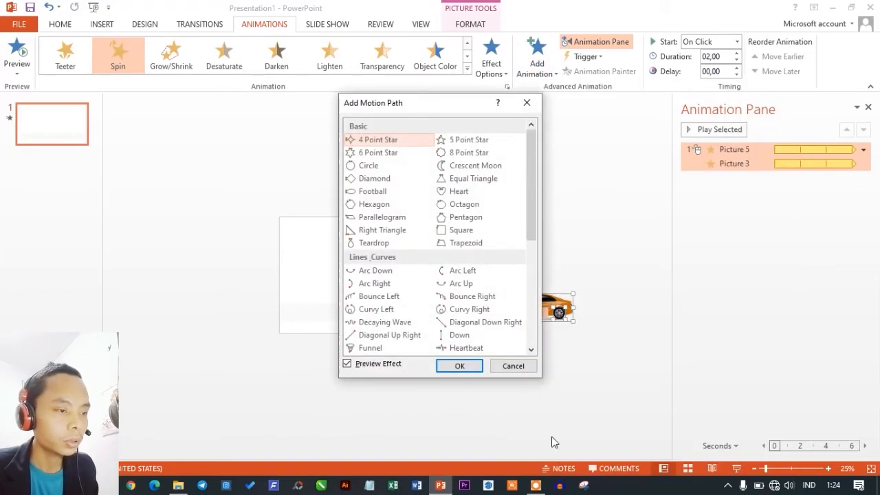
pyautogui.moveTo(533, 194); pyautogui.dragTo(526, 233)
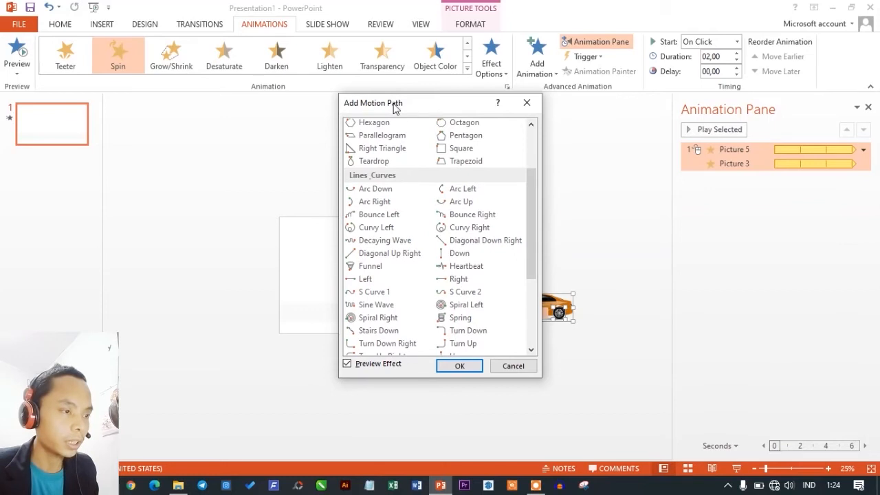
pyautogui.click(365, 279)
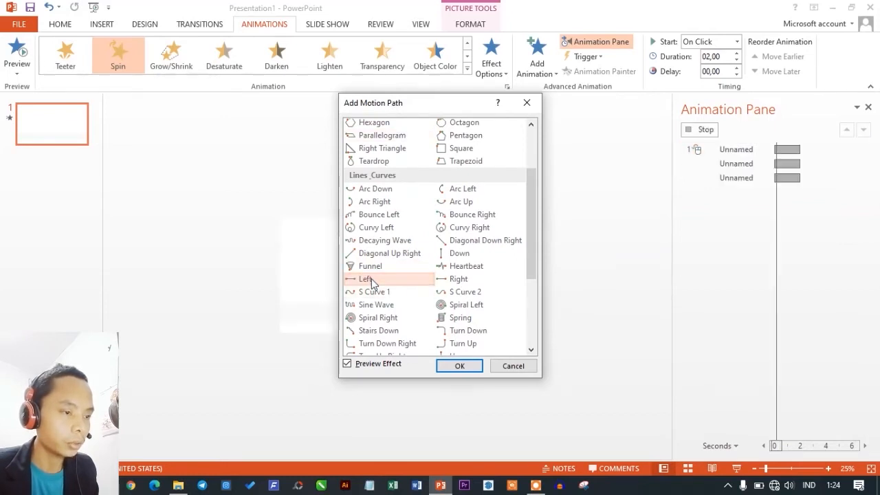
pyautogui.click(462, 366)
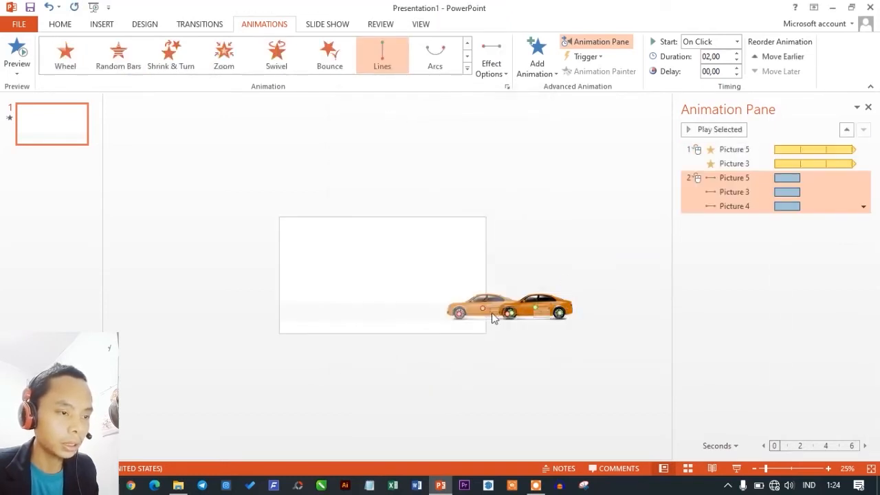
pyautogui.scroll(1, 491, 321)
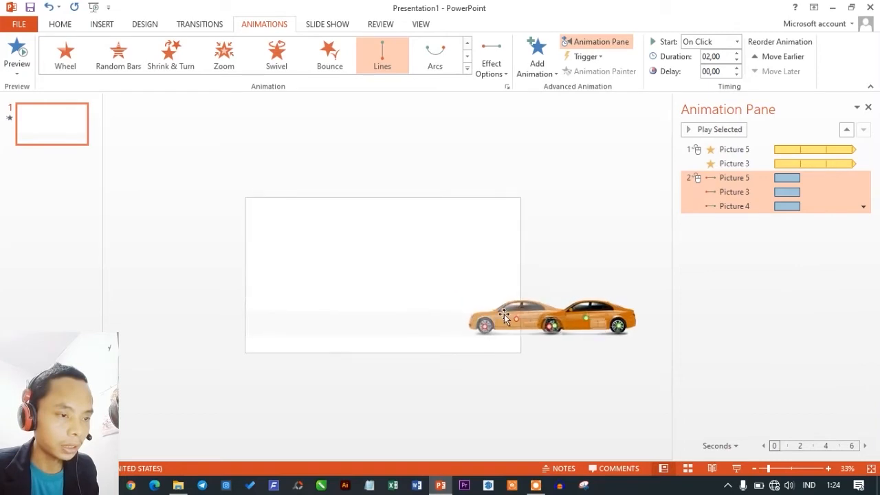
pyautogui.scroll(-1, 526, 321)
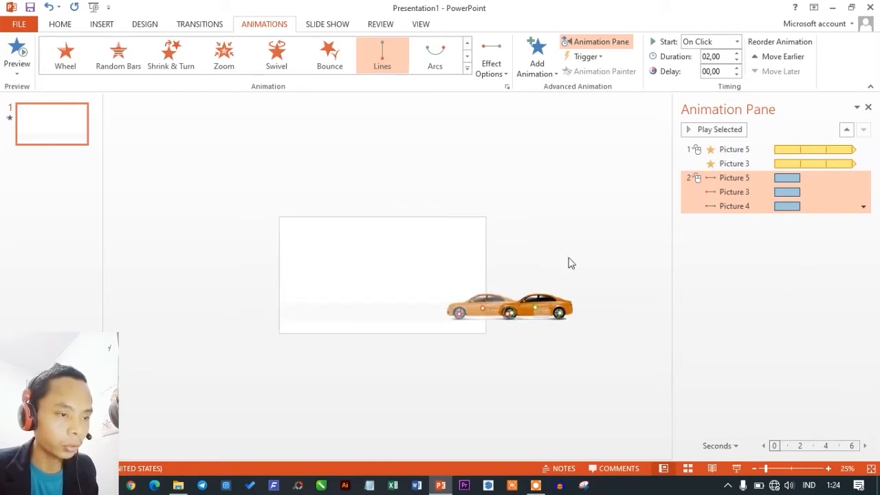
pyautogui.click(545, 259)
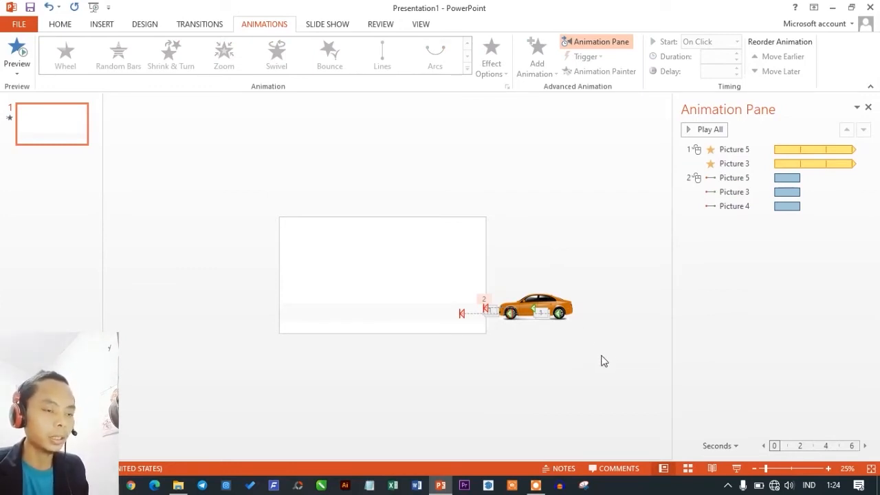
# Step: Duplicate the complete car and place the copy at the same height just outside the slide's left edge
pyautogui.moveTo(604, 366); pyautogui.dragTo(474, 248)
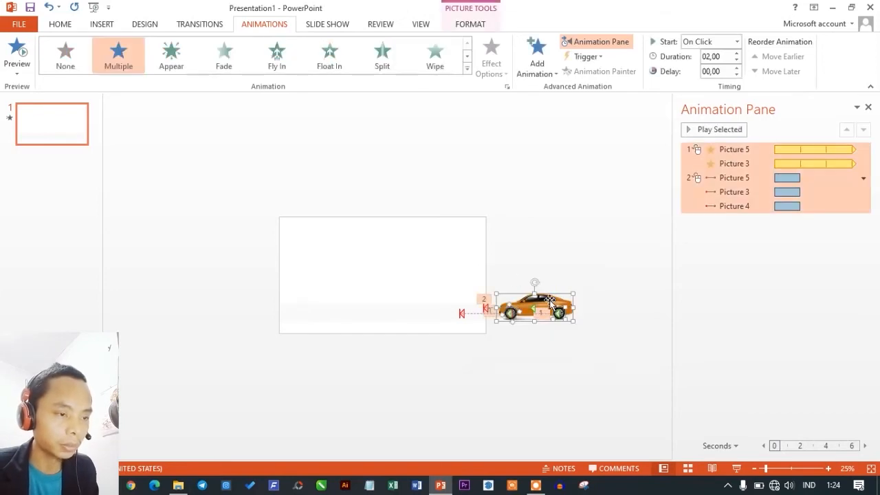
pyautogui.moveTo(553, 301); pyautogui.dragTo(256, 312)
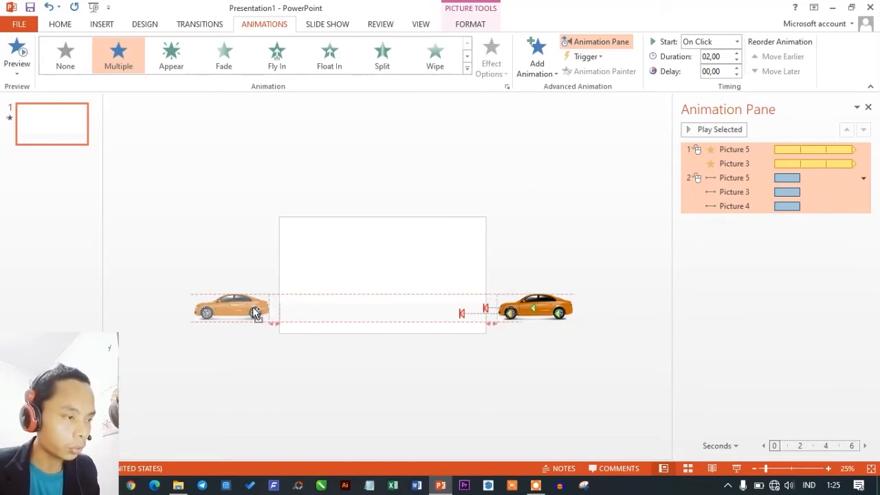
pyautogui.moveTo(256, 313); pyautogui.dragTo(256, 313)
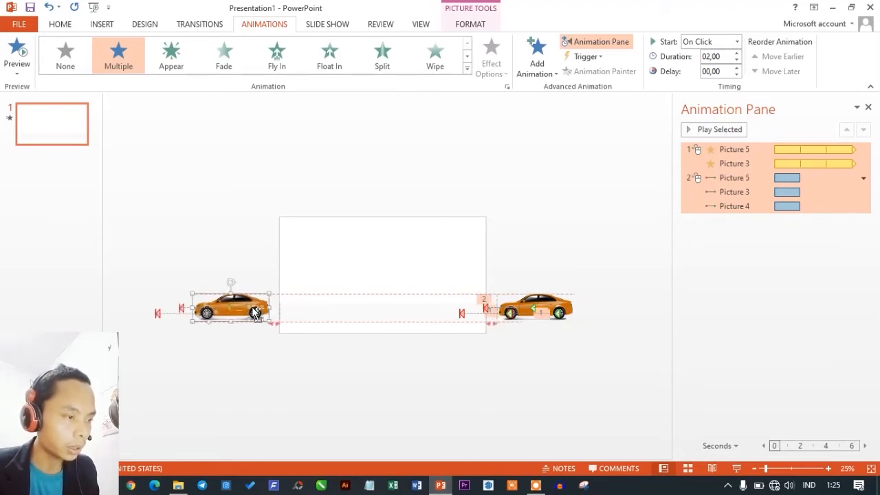
pyautogui.click(240, 257)
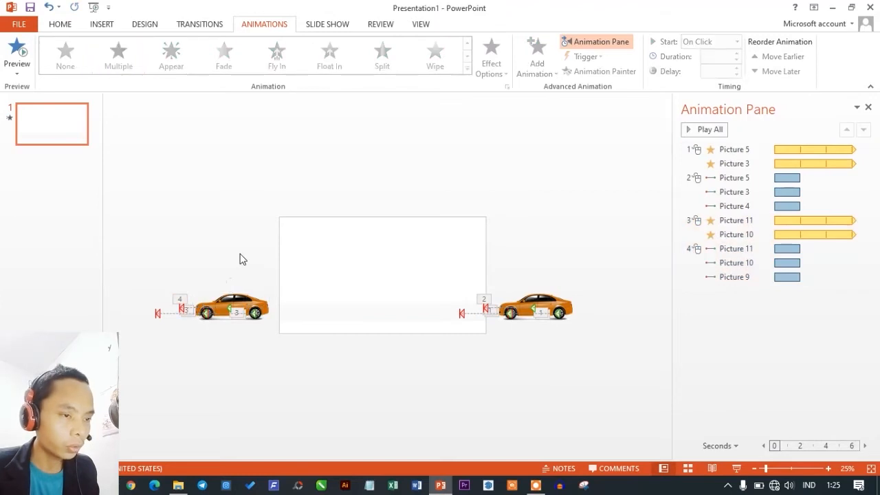
# Step: Extend the original car's rear-wheel motion path across the slide to end on the copied car's rear wheel
pyautogui.click(562, 307)
pyautogui.click(567, 251)
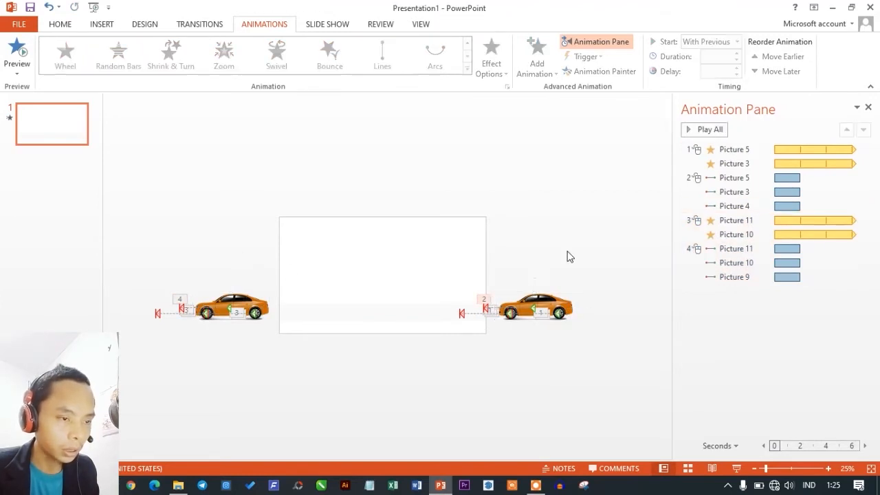
pyautogui.click(556, 319)
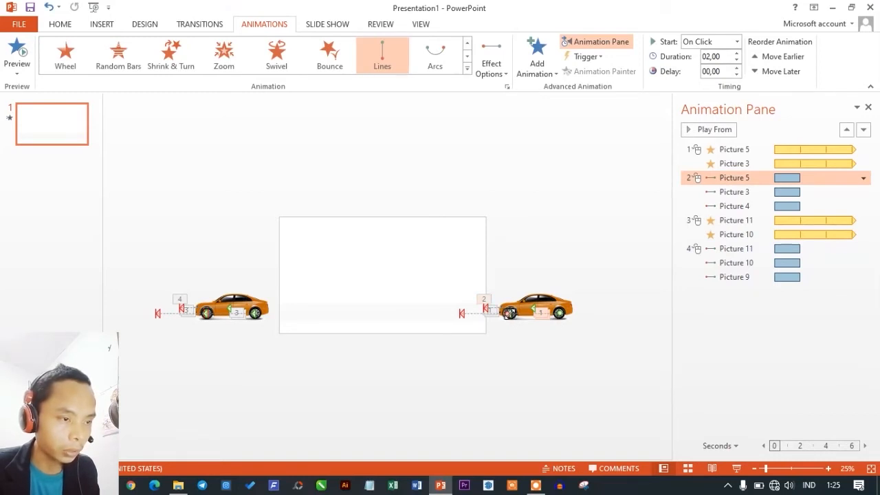
pyautogui.moveTo(509, 313); pyautogui.dragTo(251, 314)
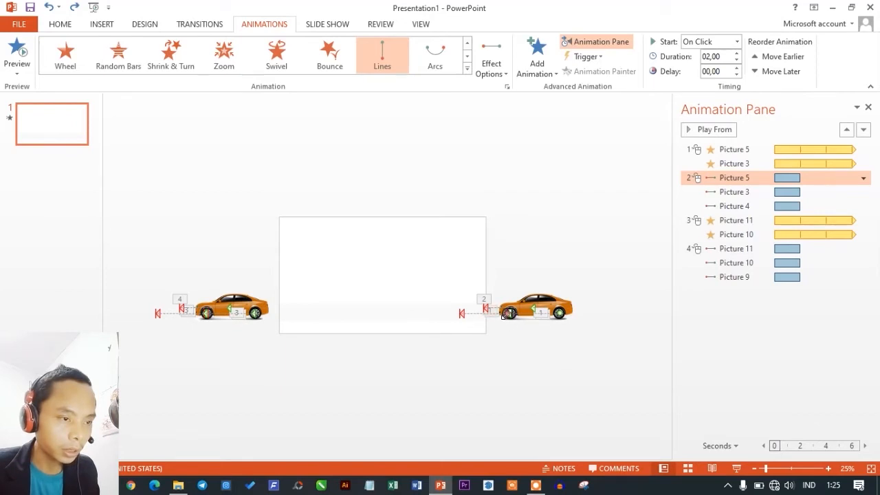
pyautogui.moveTo(505, 313); pyautogui.dragTo(255, 320)
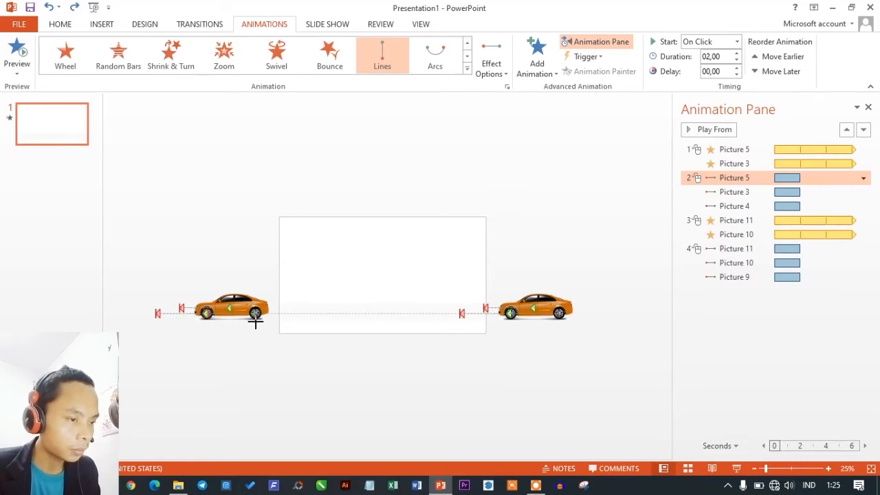
pyautogui.moveTo(254, 320); pyautogui.dragTo(255, 322)
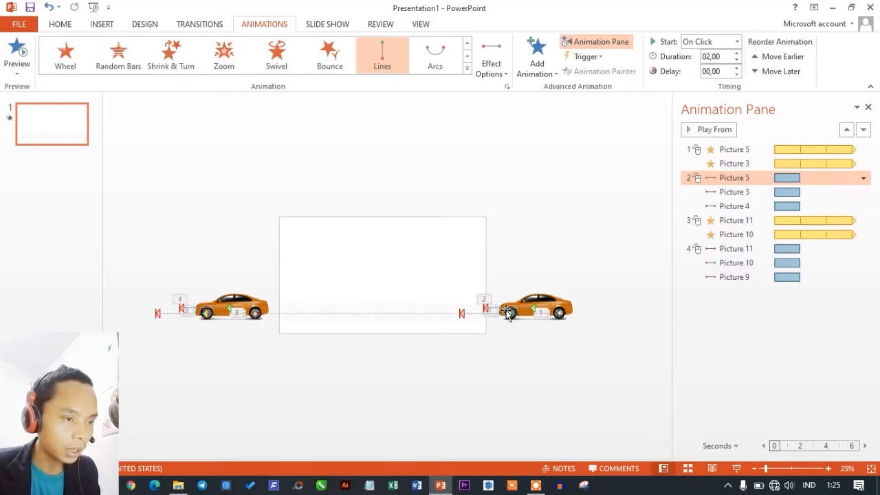
# Step: Extend the original car's front-wheel motion path across the slide to end on the copied car's front wheel
pyautogui.click(460, 316)
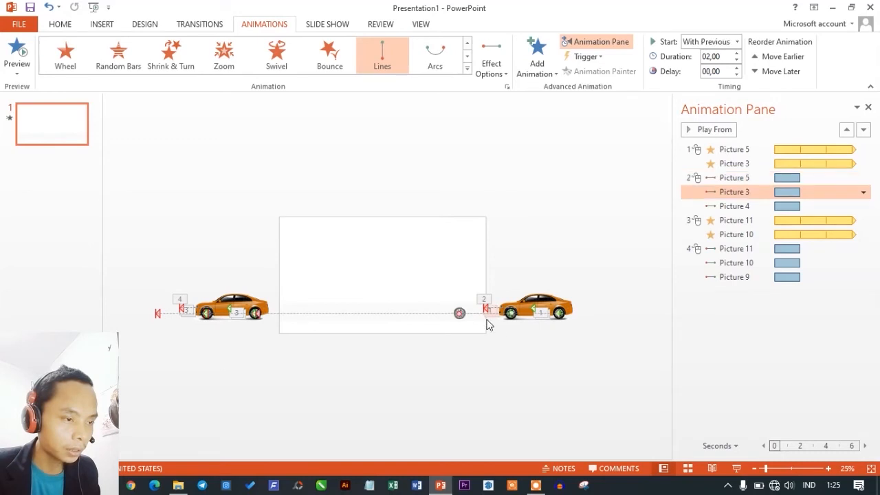
pyautogui.moveTo(459, 313); pyautogui.dragTo(205, 314)
pyautogui.click(223, 282)
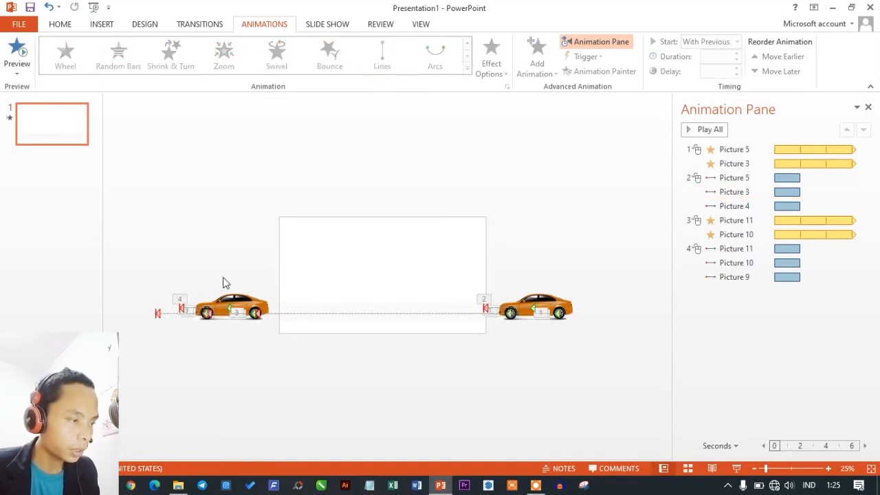
# Step: Extend the original car body's motion path across the slide to end exactly on the copied car's body
pyautogui.click(568, 299)
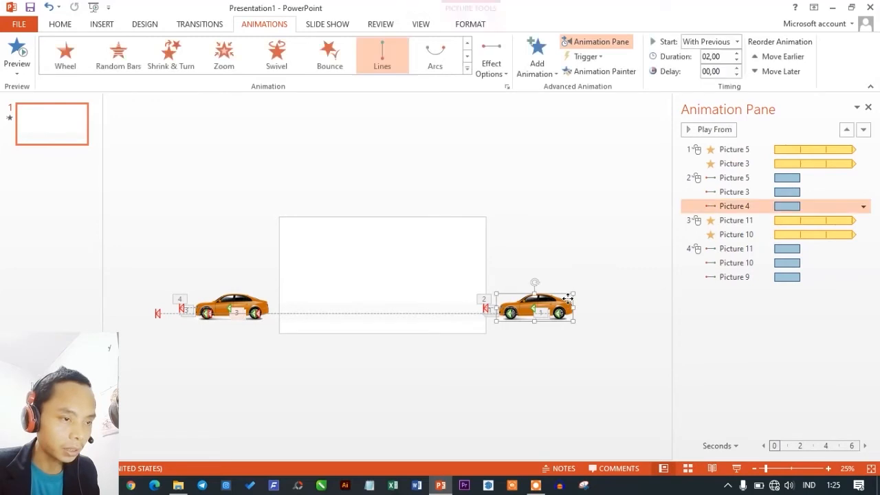
pyautogui.click(486, 309)
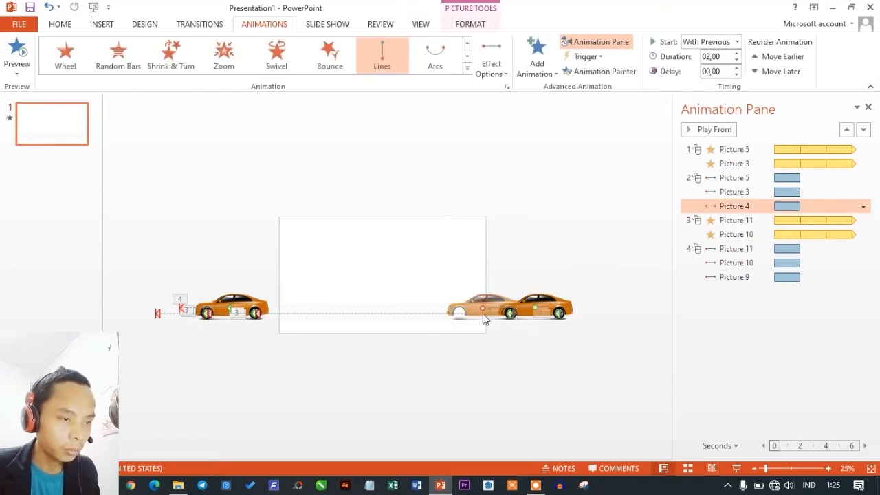
pyautogui.moveTo(416, 302); pyautogui.dragTo(233, 313)
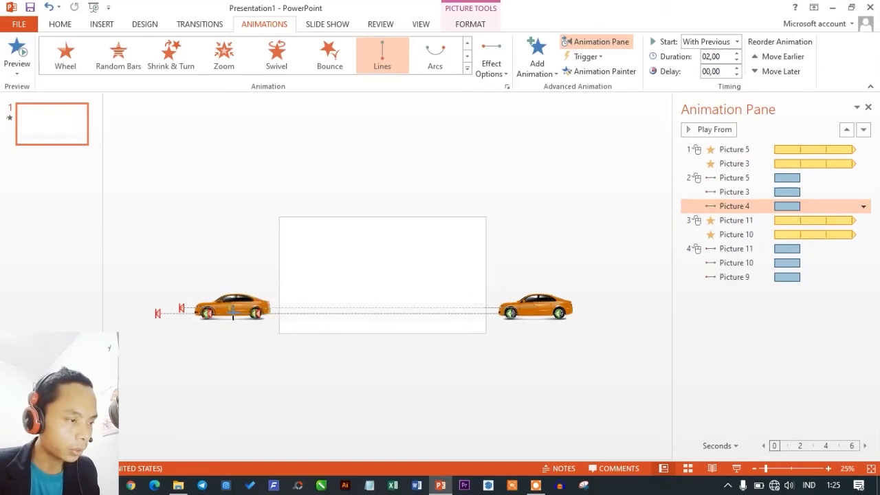
pyautogui.moveTo(232, 316); pyautogui.dragTo(235, 314)
# Step: Delete the complete duplicate car, including both of its wheels, beyond the slide's left edge
pyautogui.click(229, 268)
pyautogui.moveTo(300, 386); pyautogui.dragTo(110, 231)
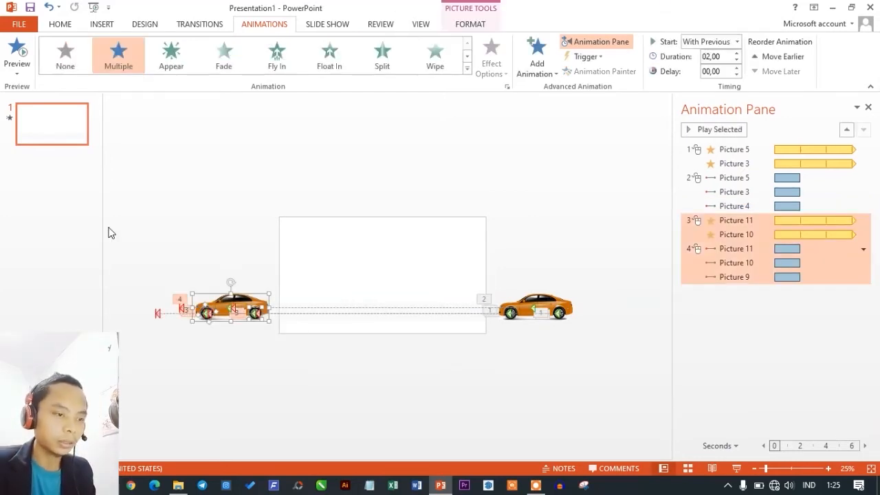
pyautogui.press('Delete')
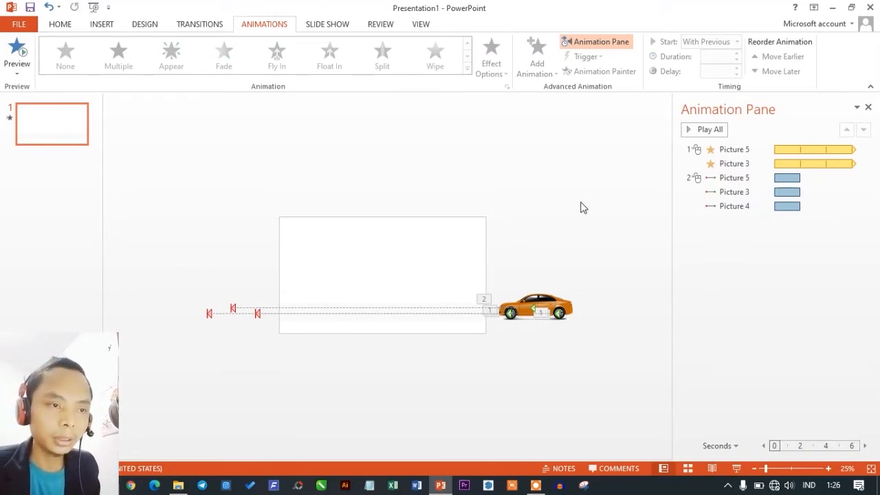
# Step: Set the first wheel spin animation, for Picture 5, to start With Previous
pyautogui.click(755, 149)
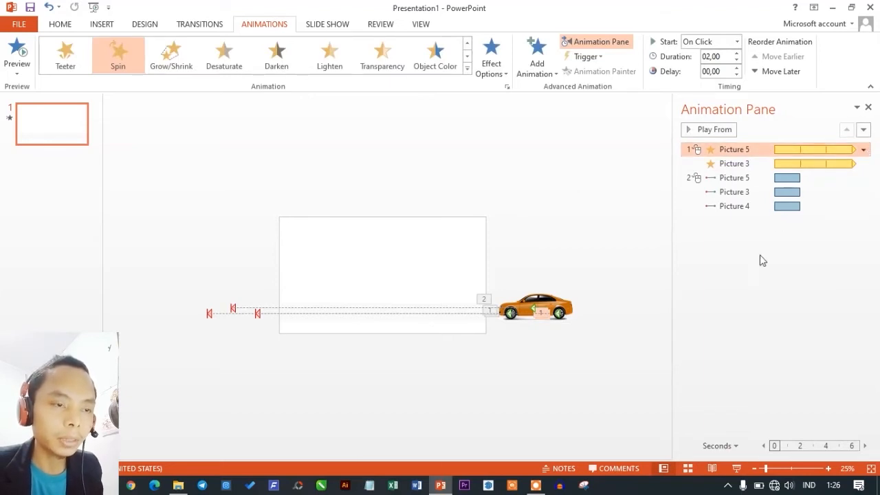
pyautogui.click(763, 309)
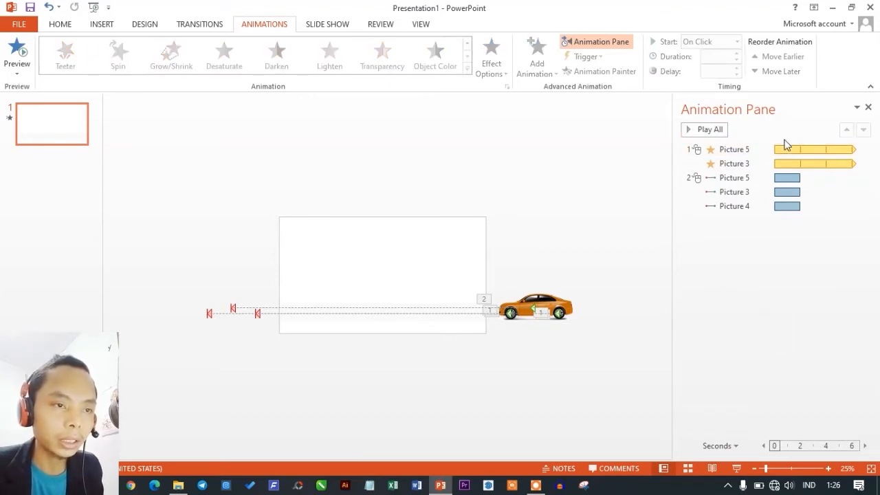
pyautogui.click(749, 150)
pyautogui.click(863, 150)
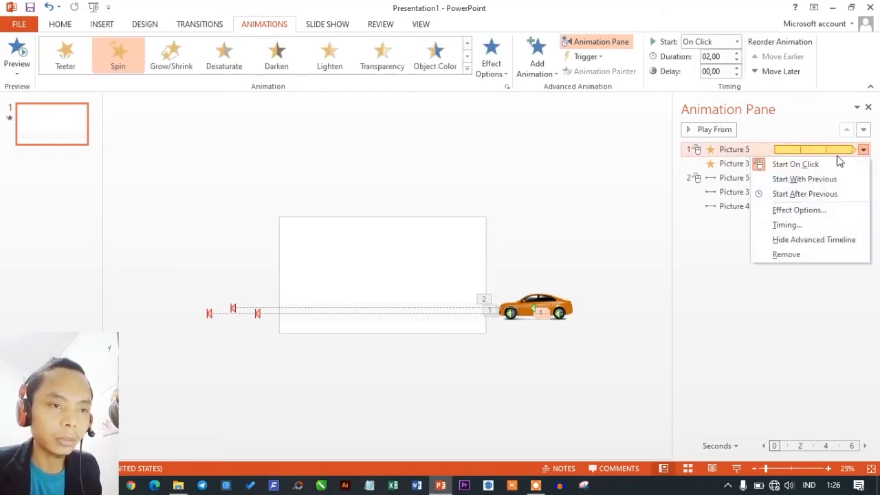
pyautogui.click(797, 180)
pyautogui.click(746, 275)
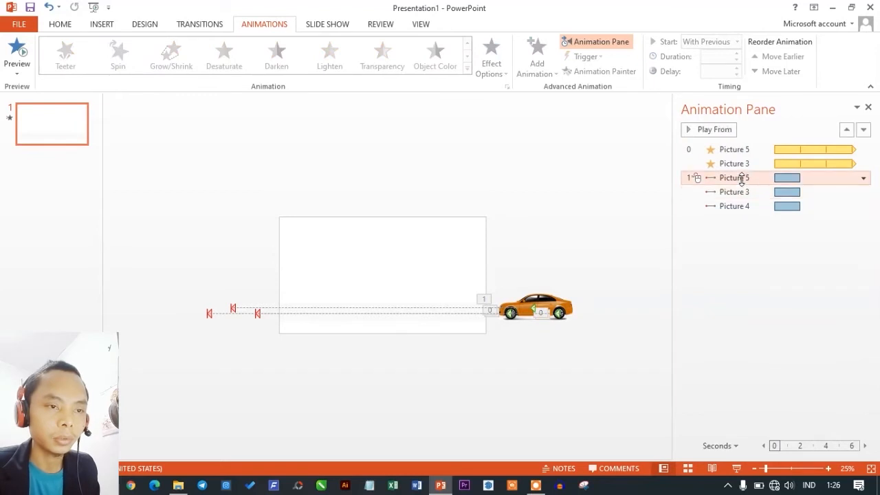
# Step: Set Picture 5's motion path animation to start With Previous
pyautogui.click(743, 178)
pyautogui.click(863, 178)
pyautogui.click(805, 204)
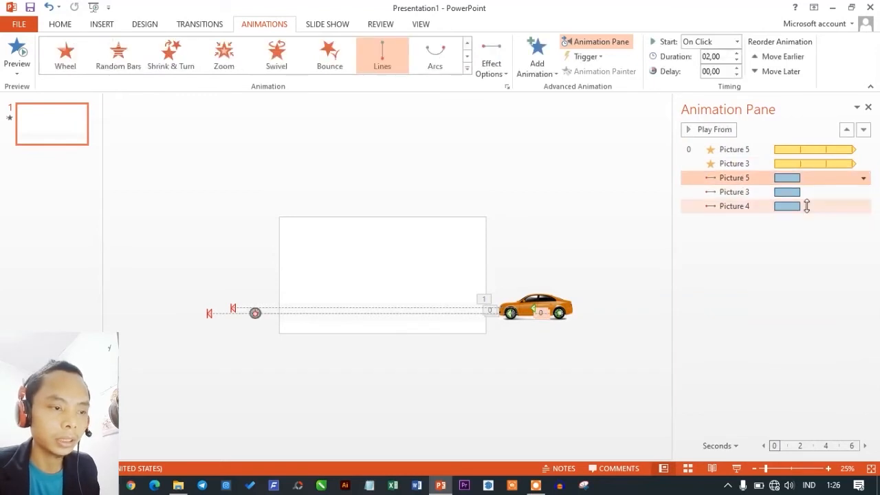
pyautogui.click(756, 271)
# Step: Set the duration of all three motion paths, for Picture 5, Picture 3 and Picture 4, to 5 seconds
pyautogui.click(739, 178)
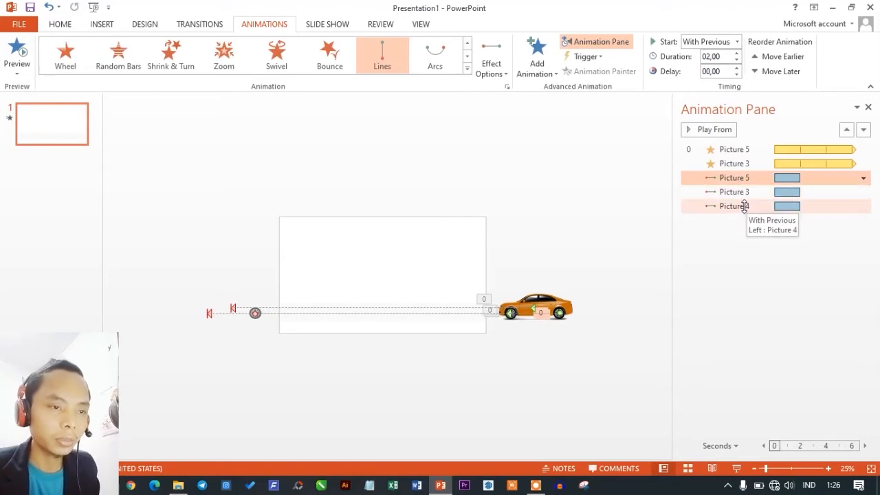
pyautogui.keyDown('shift'); pyautogui.click(742, 206); pyautogui.keyUp('shift')
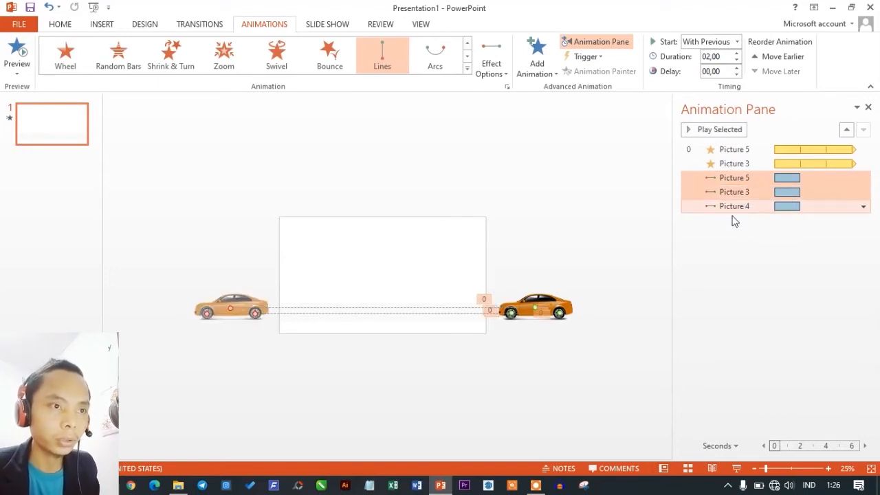
pyautogui.click(738, 54)
pyautogui.click(737, 54)
pyautogui.click(738, 54)
pyautogui.click(738, 53)
pyautogui.click(737, 53)
pyautogui.click(737, 53)
pyautogui.click(737, 53)
pyautogui.click(737, 54)
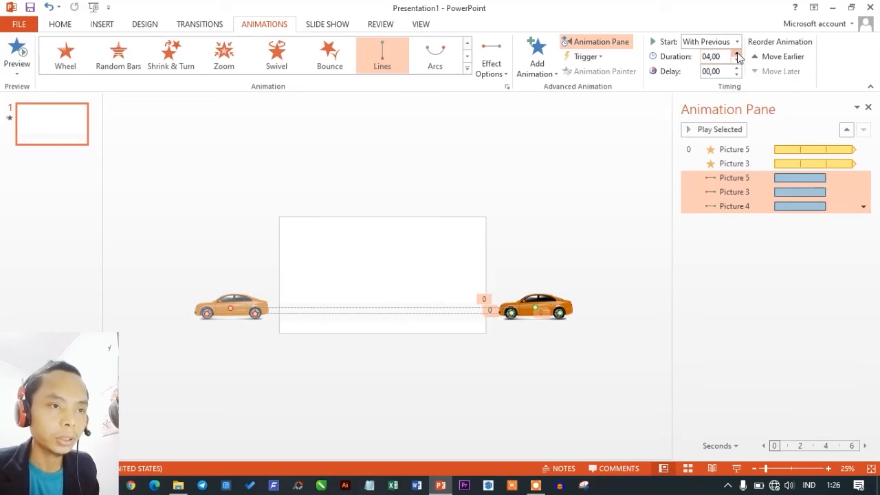
pyautogui.click(737, 53)
pyautogui.click(738, 54)
pyautogui.click(738, 54)
pyautogui.click(737, 53)
pyautogui.click(737, 54)
pyautogui.click(737, 61)
pyautogui.click(737, 61)
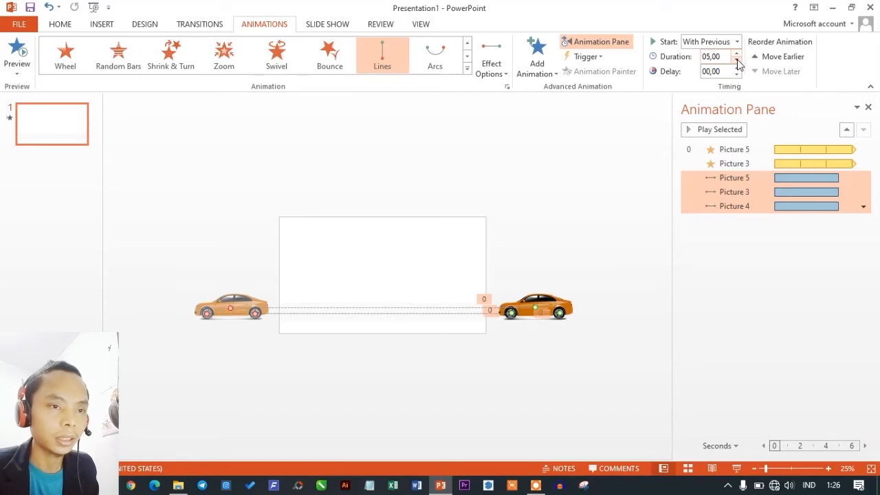
pyautogui.click(746, 254)
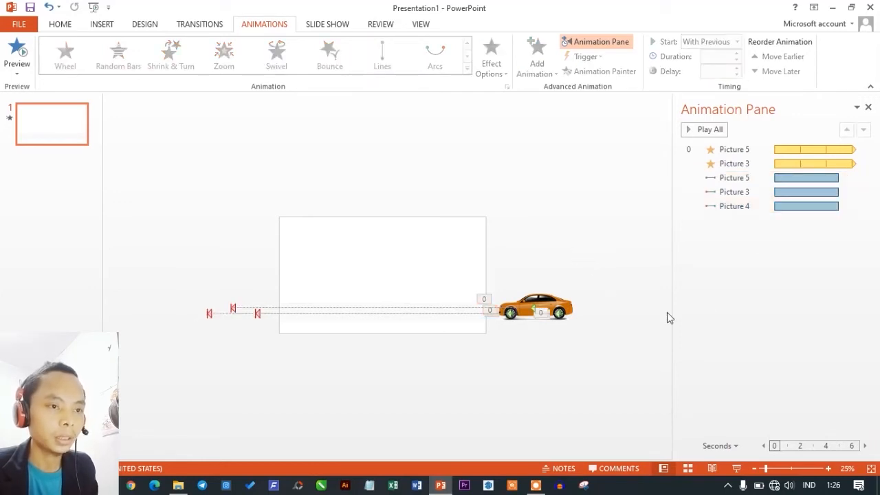
# Step: Play the slide show to check the car's drive across the slide, and return to editing
pyautogui.click(729, 151)
pyautogui.click(722, 131)
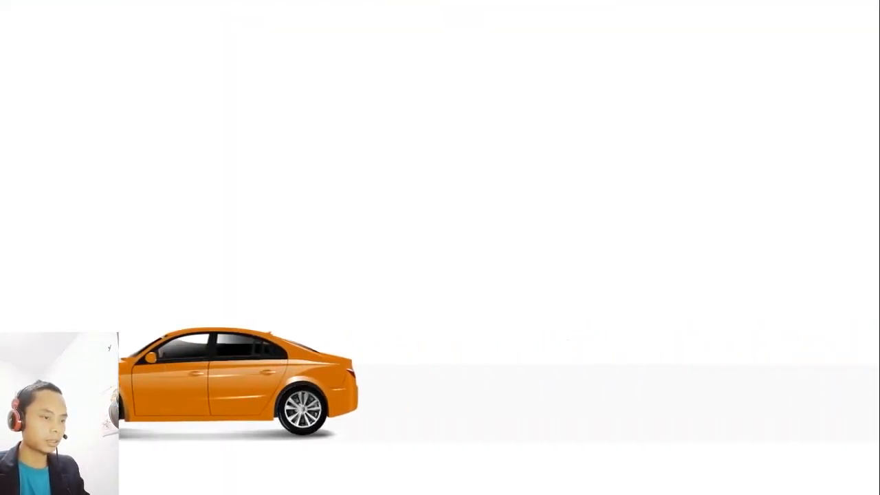
pyautogui.press('Escape')
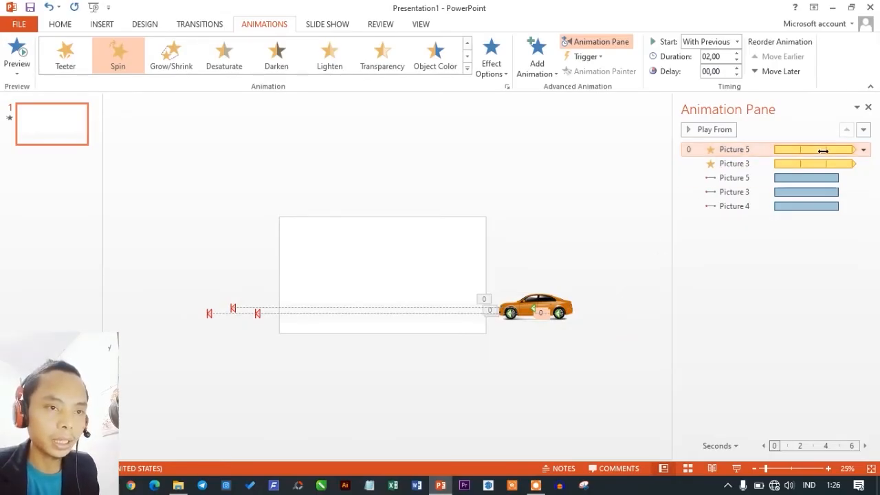
# Step: Set the duration of both wheel spins to 1 second and check the animation in the slide show
pyautogui.keyDown('ctrl'); pyautogui.click(737, 164); pyautogui.keyUp('ctrl')
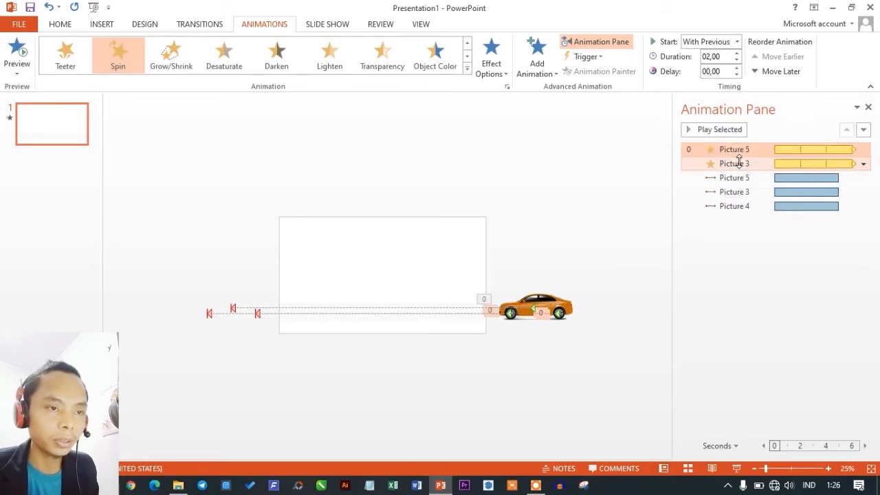
pyautogui.click(736, 60)
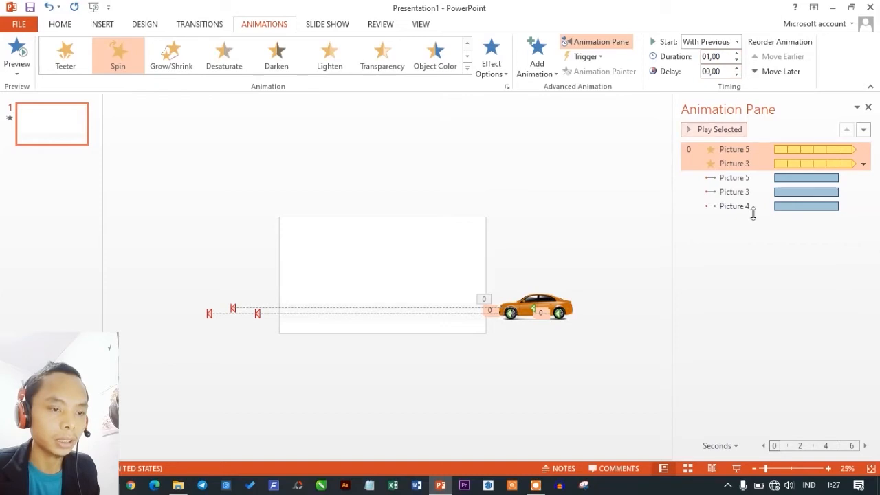
pyautogui.click(736, 468)
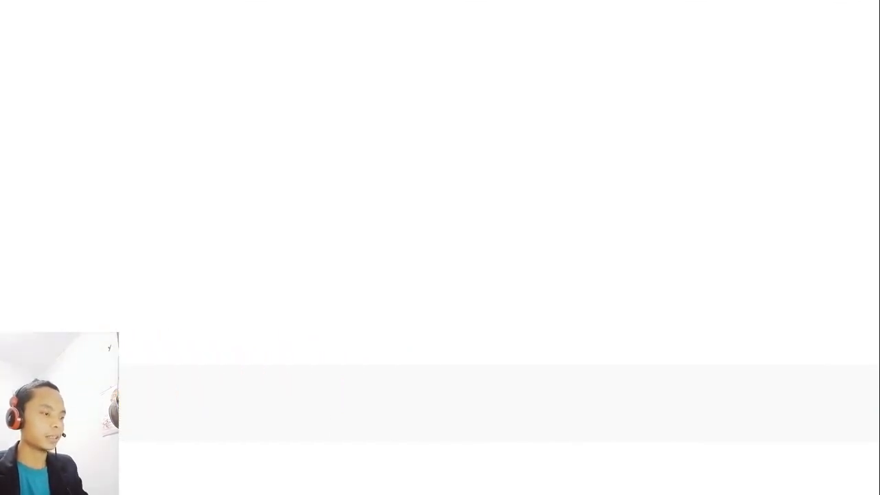
pyautogui.press('Escape')
pyautogui.click(589, 279)
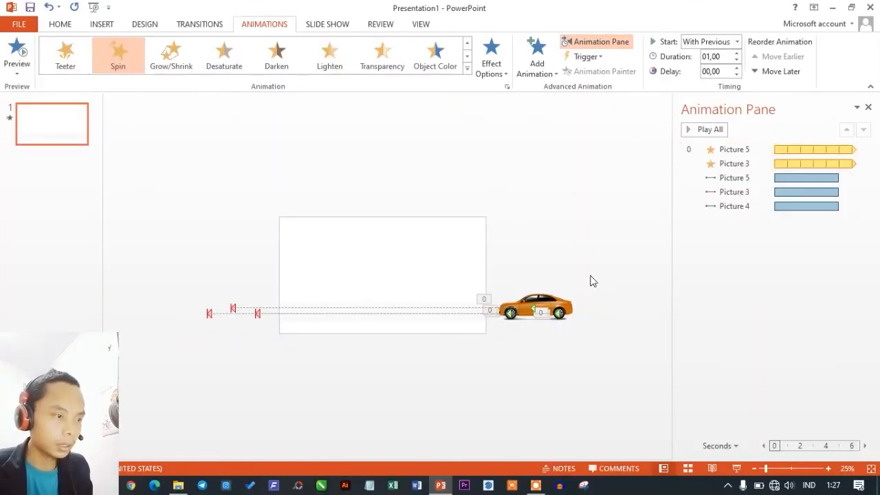
# Step: Fill the road strip across the slide's lower part with a slightly darker light gray and check it in the slide show
pyautogui.click(295, 321)
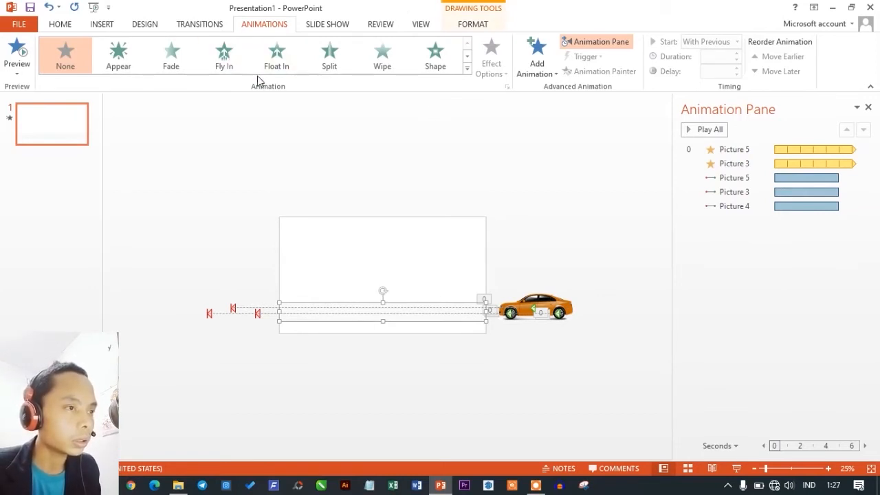
pyautogui.click(473, 27)
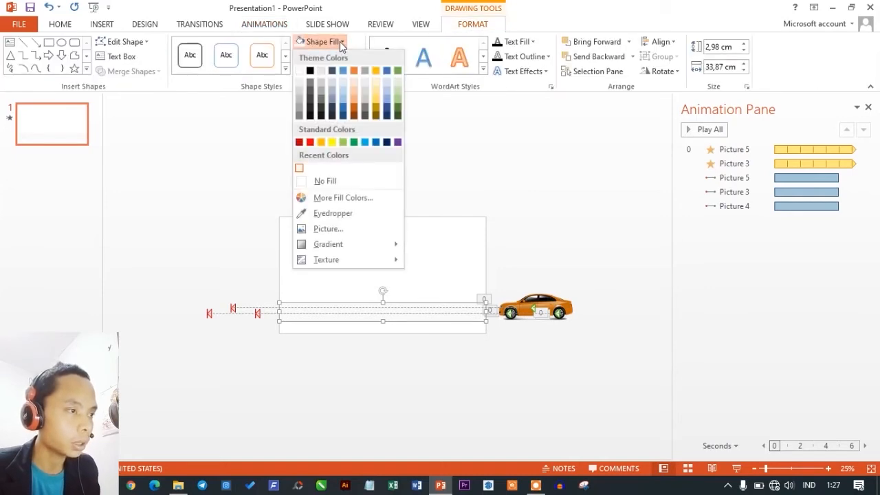
pyautogui.click(300, 85)
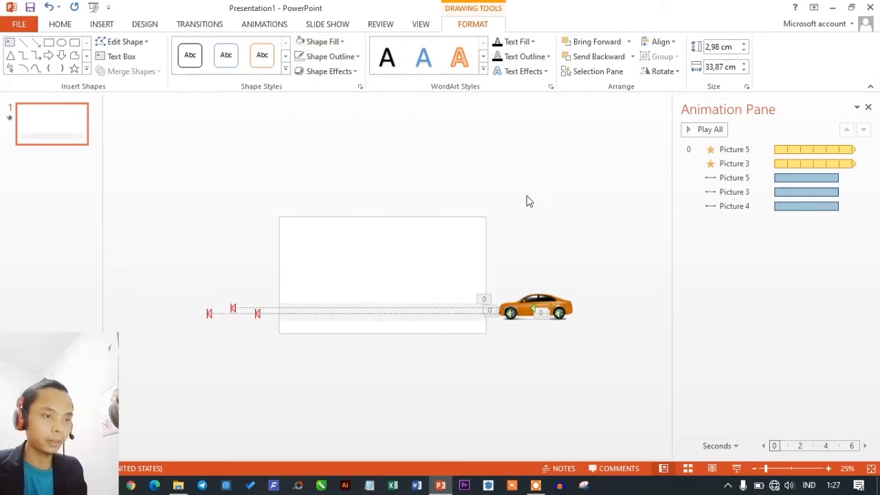
pyautogui.click(526, 200)
pyautogui.click(737, 469)
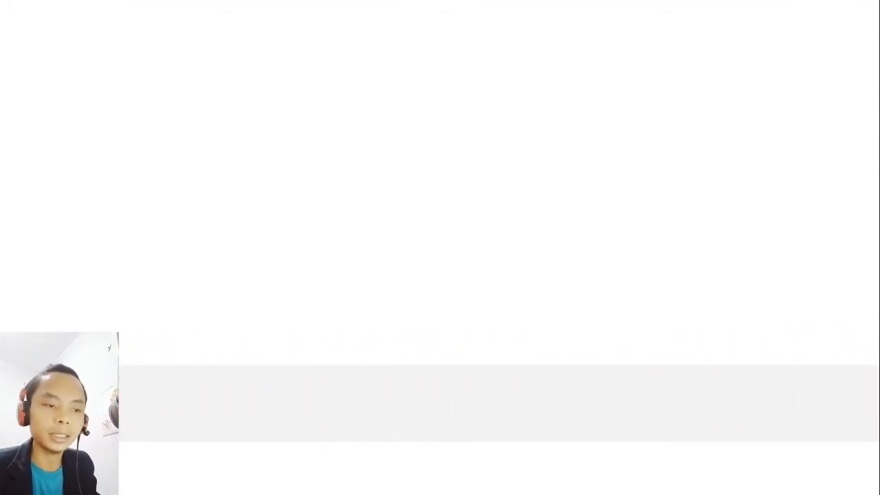
pyautogui.press('Escape')
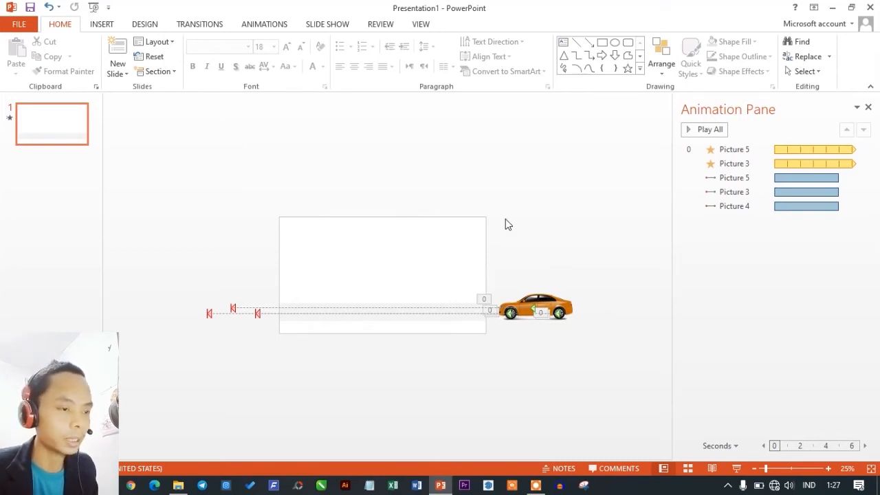
pyautogui.click(82, 171)
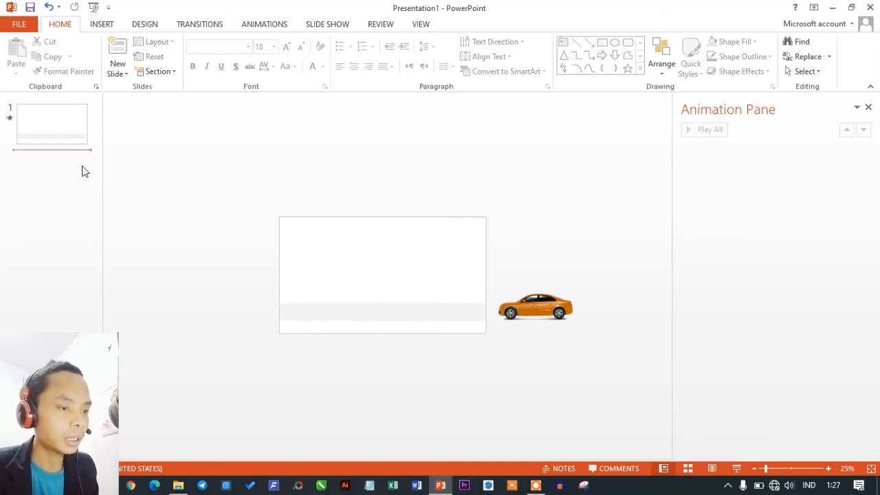
pyautogui.click(63, 135)
pyautogui.click(73, 188)
pyautogui.click(60, 126)
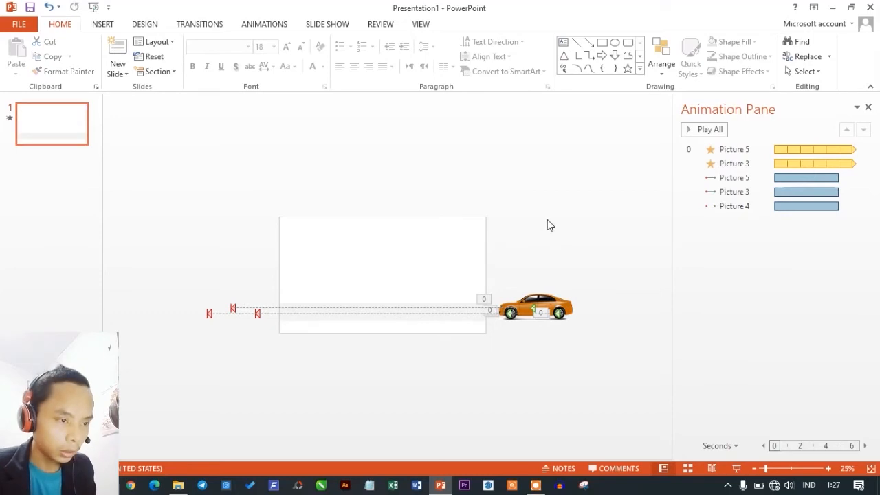
pyautogui.keyDown('ctrl'); pyautogui.scroll(1, 544, 326); pyautogui.keyUp('ctrl')
pyautogui.keyDown('ctrl'); pyautogui.scroll(-1, 543, 324); pyautogui.keyUp('ctrl')
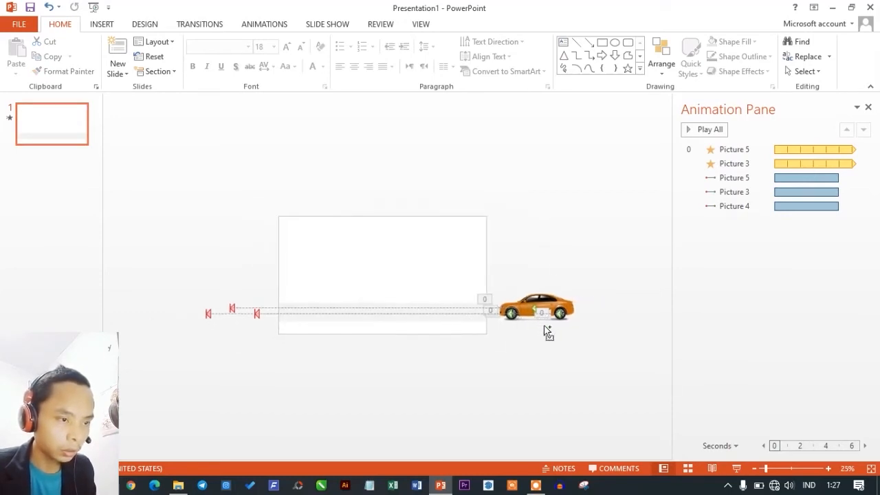